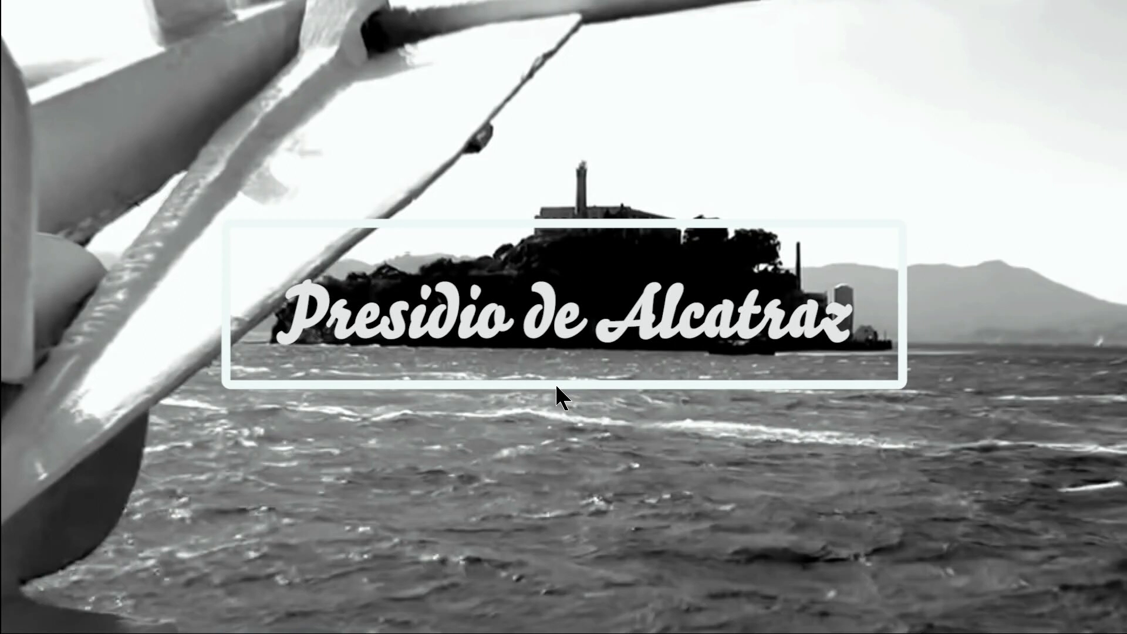
Step: Exit full-screen playback of the boxed 'Presidio de Alcatraz' title
key(Escape)
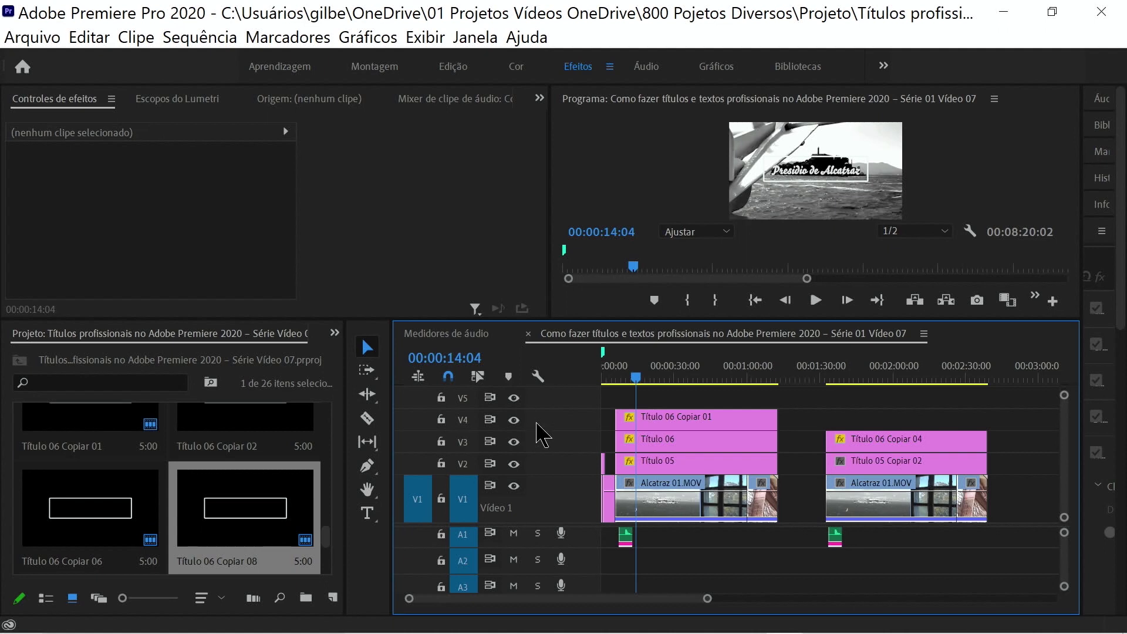
Step: Scrub through the first clip's 'Presidio de Alcatraz' title animation and focus the Program Monitor
click(644, 381)
drag(644, 382, 668, 386)
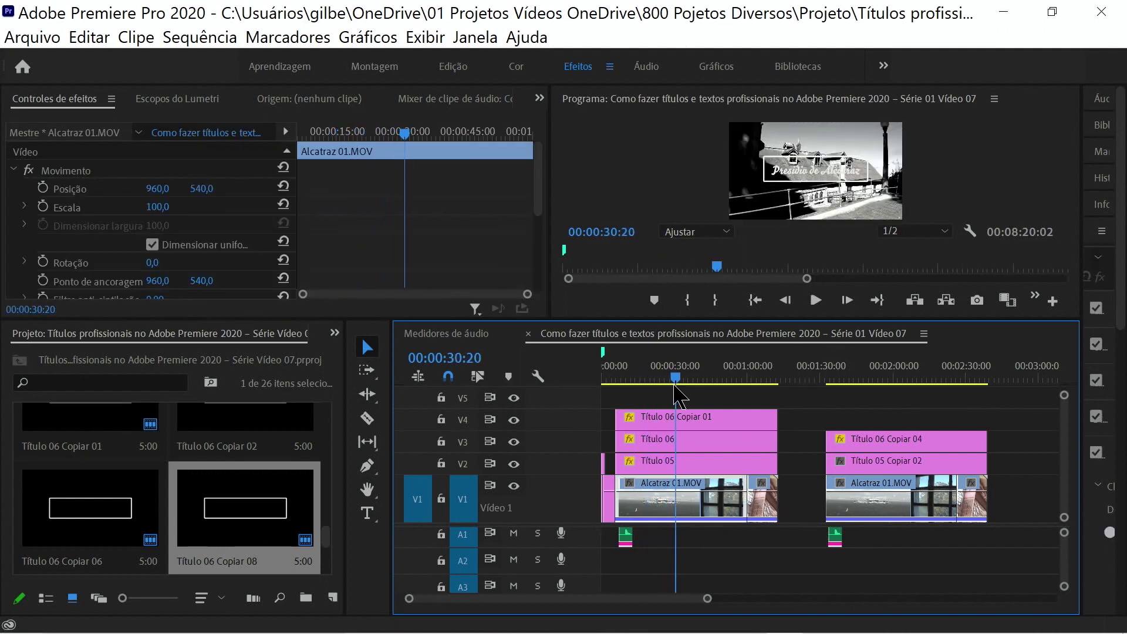
mouse_move(669, 385)
mouse_down()
mouse_move(676, 392)
mouse_move(624, 400)
mouse_up()
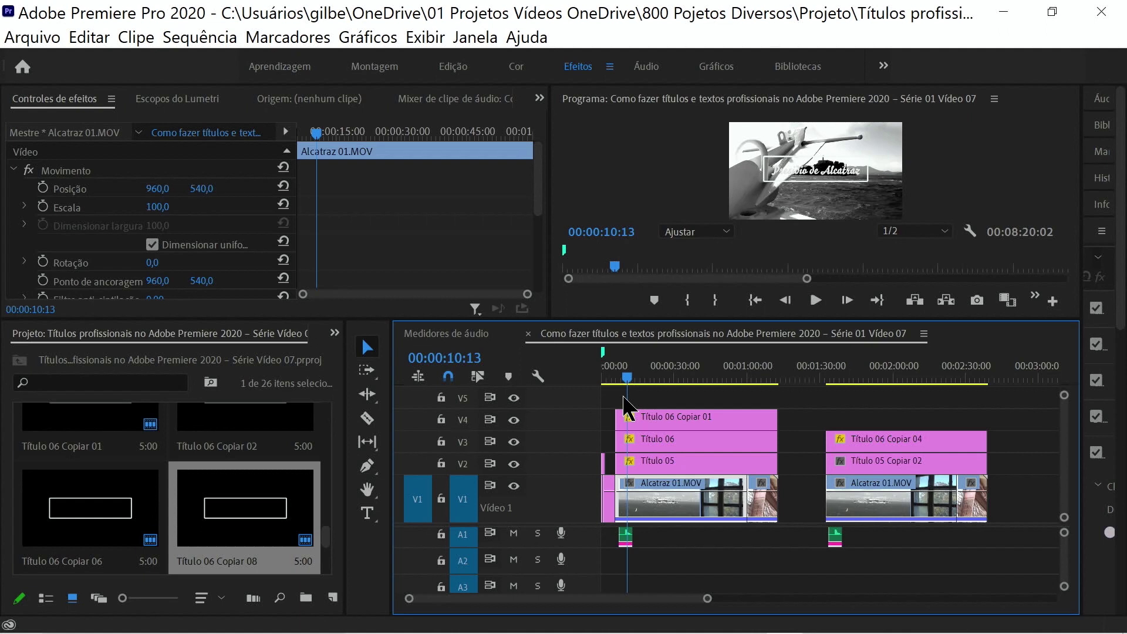
drag(627, 404, 634, 399)
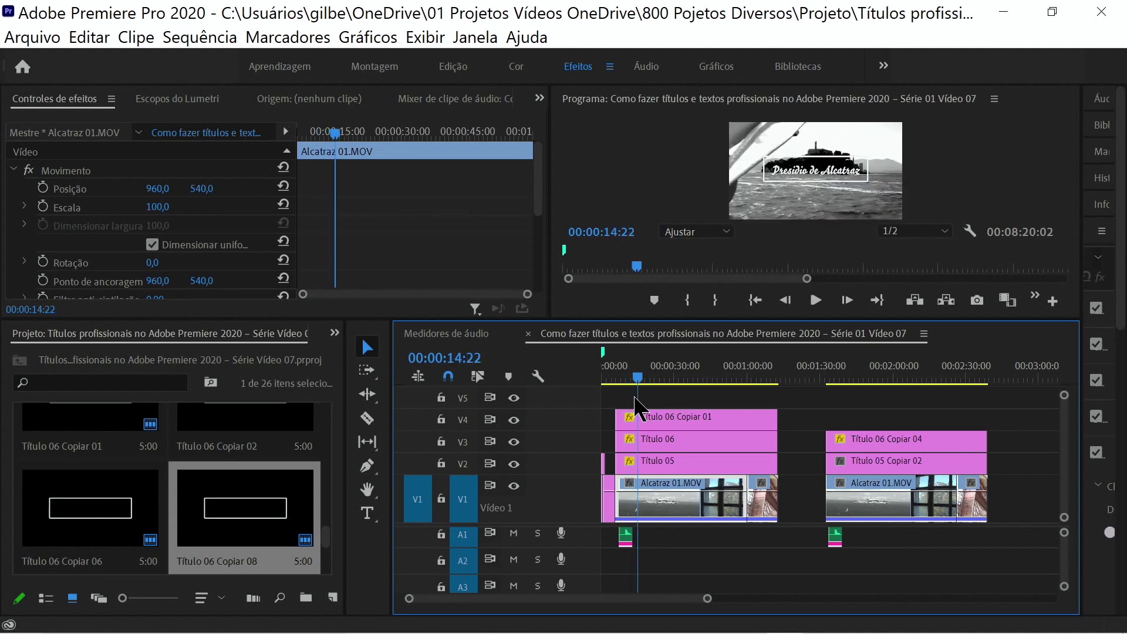
click(661, 171)
Step: Maximize the Program Monitor, step the box-line entrance to 00:00:10:09, then restore the layout
key(grave)
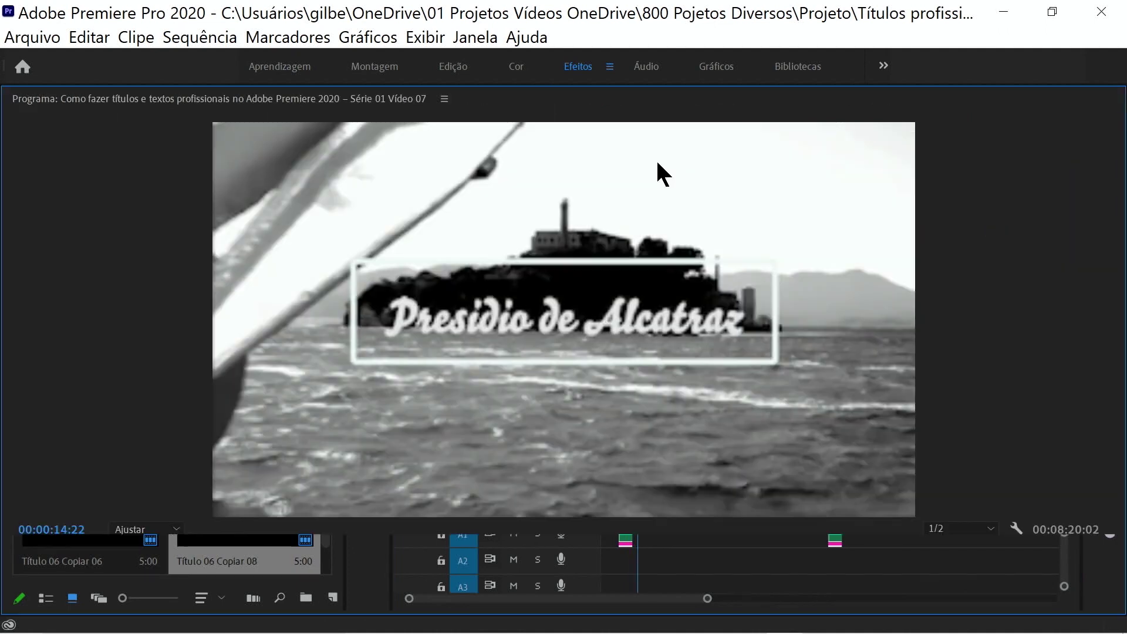
drag(181, 567, 124, 564)
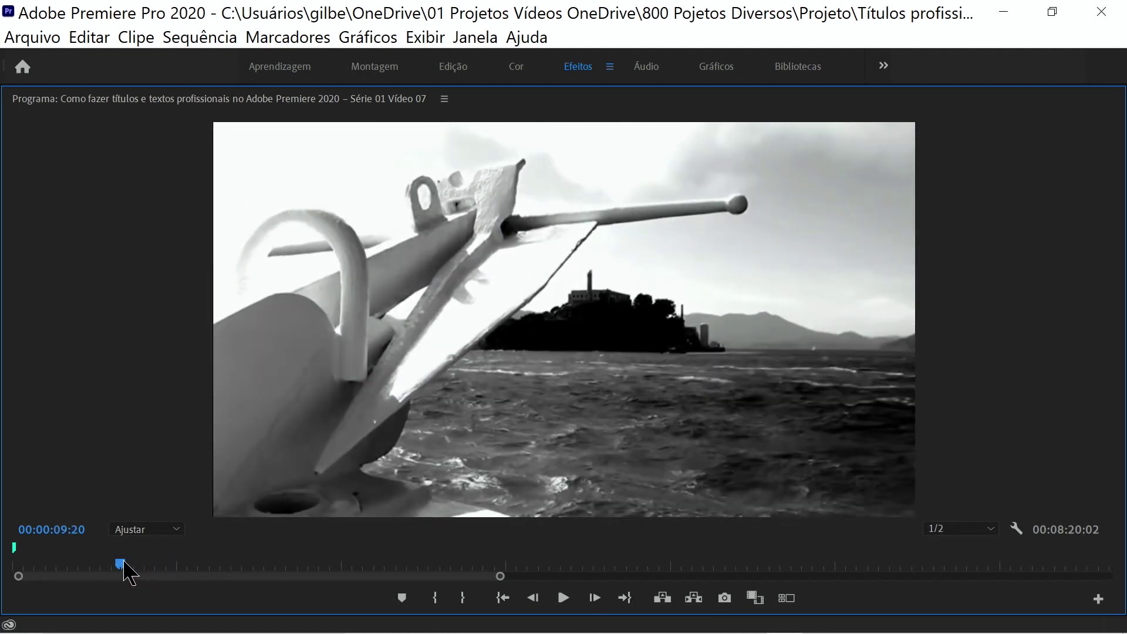
drag(124, 562, 126, 564)
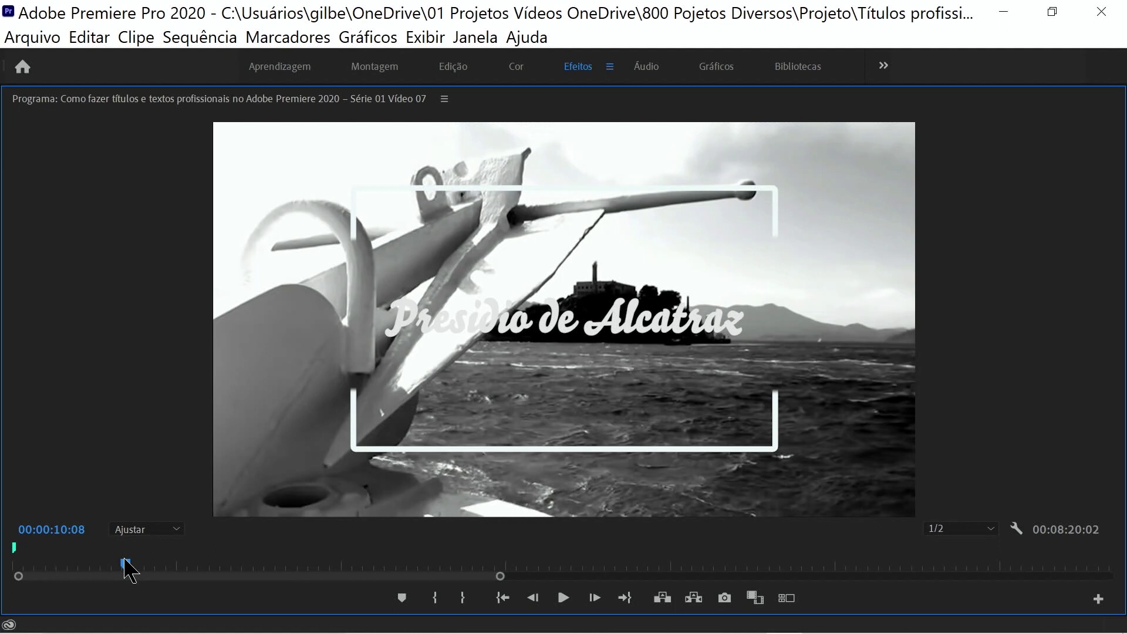
drag(125, 565, 126, 564)
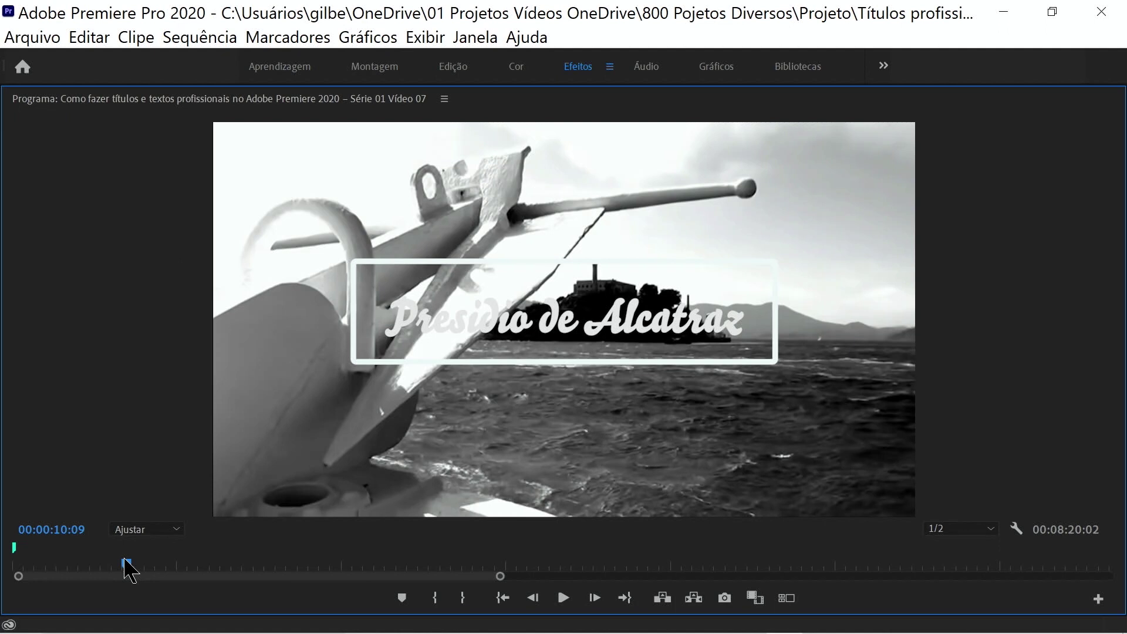
key(grave)
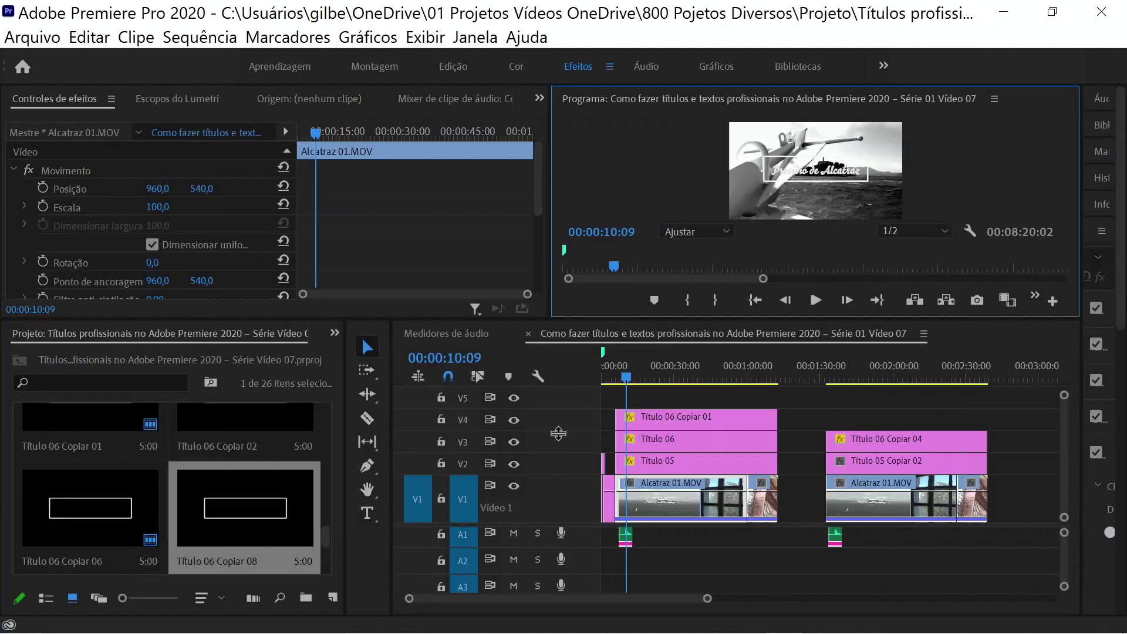
mouse_move(628, 380)
mouse_down()
mouse_move(869, 380)
mouse_move(858, 414)
mouse_up()
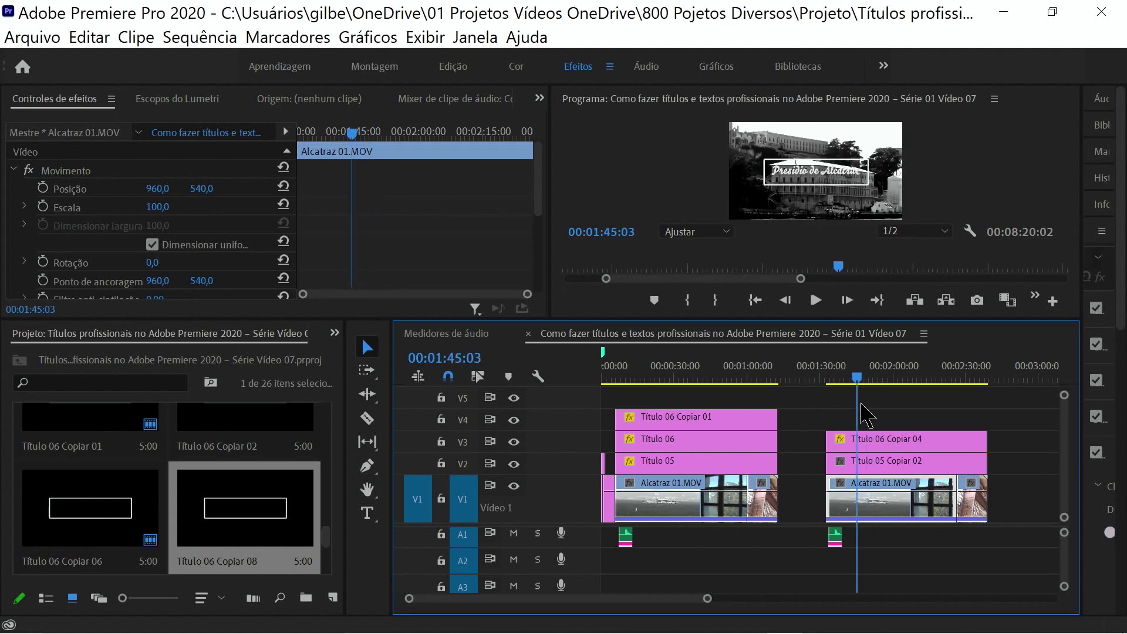
click(897, 460)
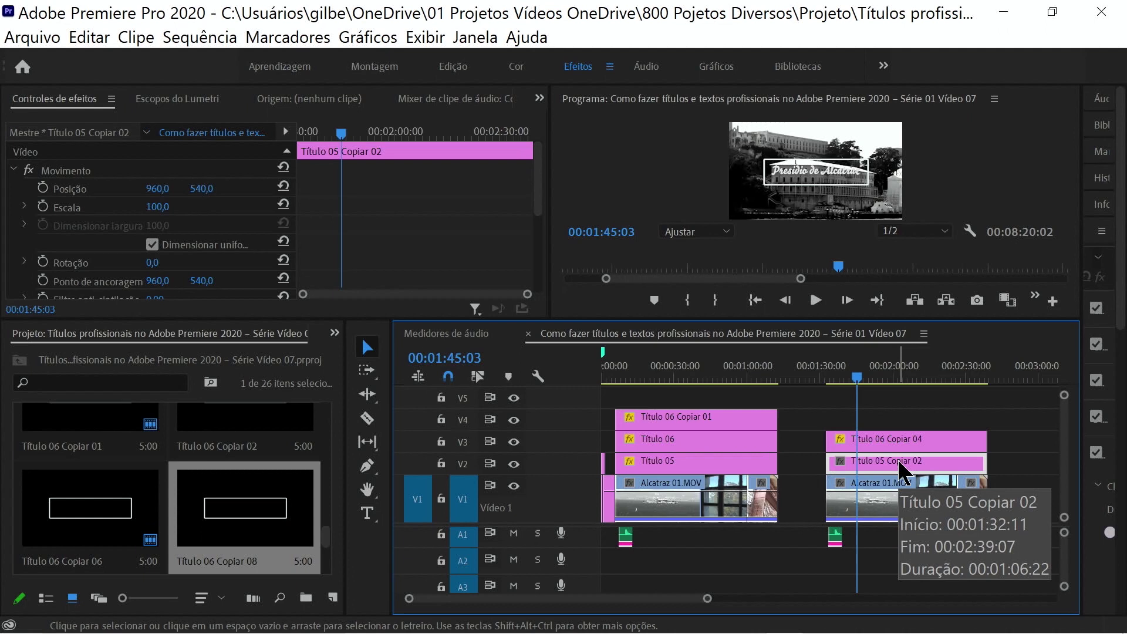
double_click(897, 459)
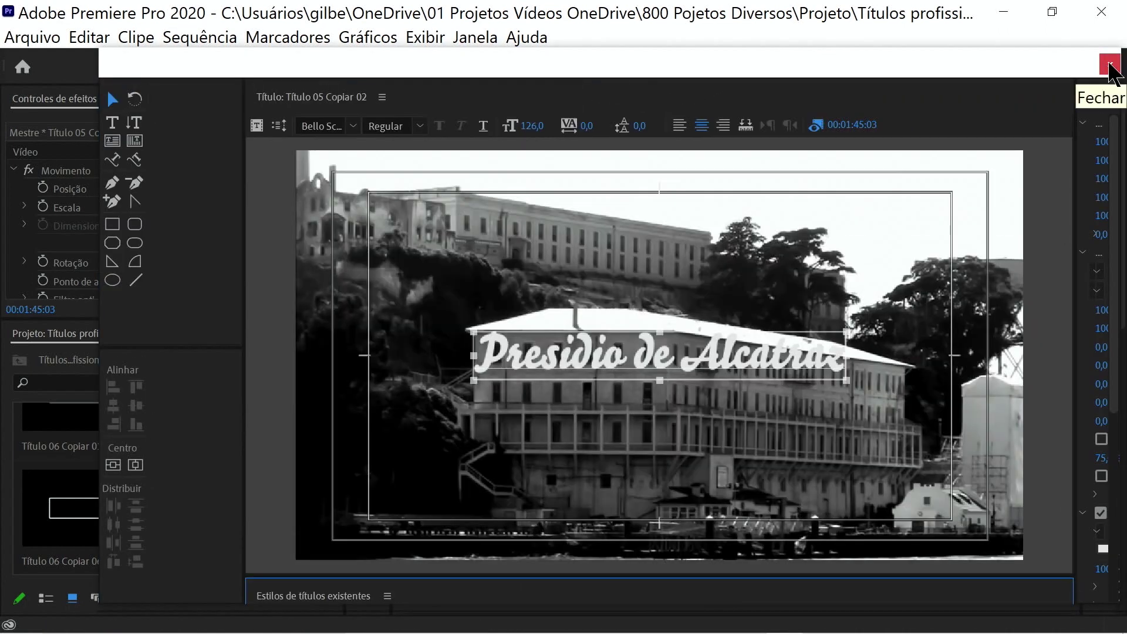
click(1110, 66)
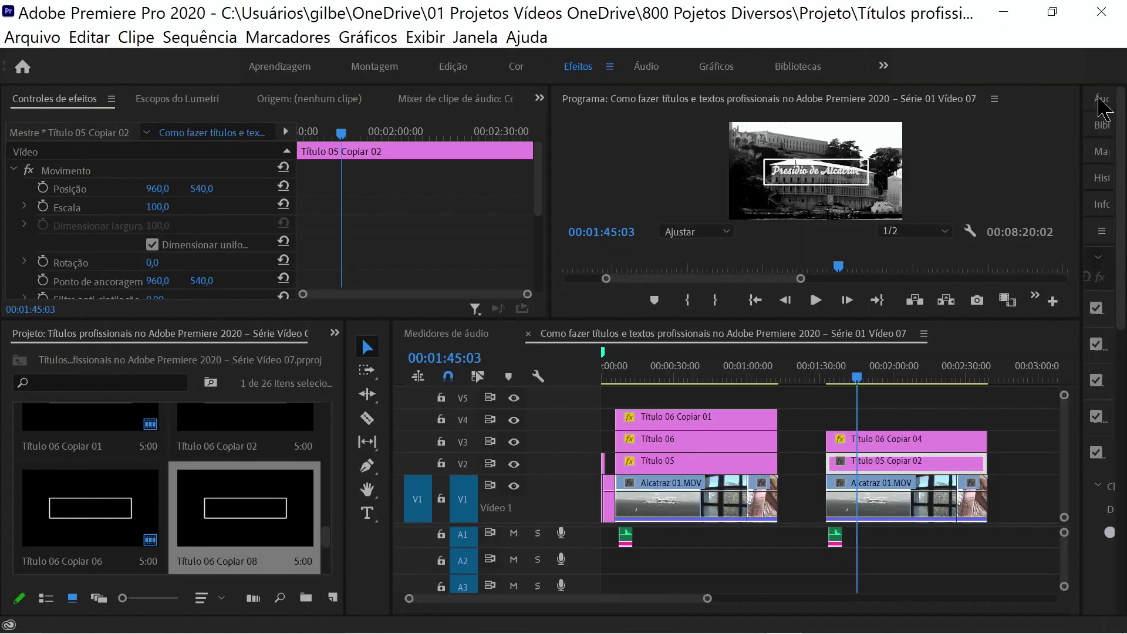
click(947, 437)
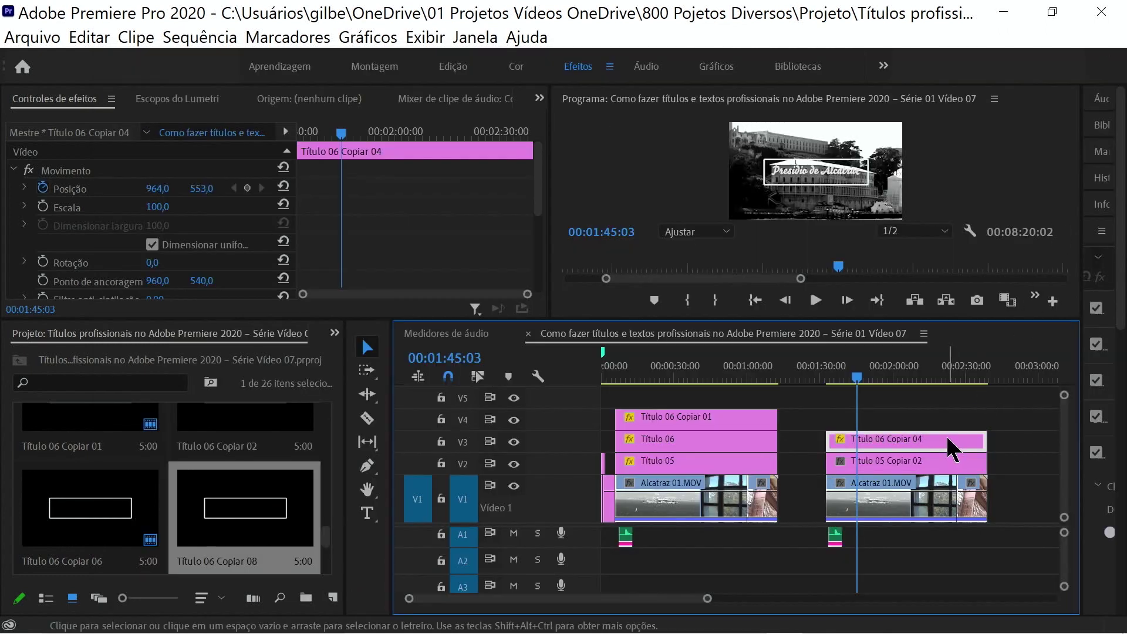
double_click(947, 439)
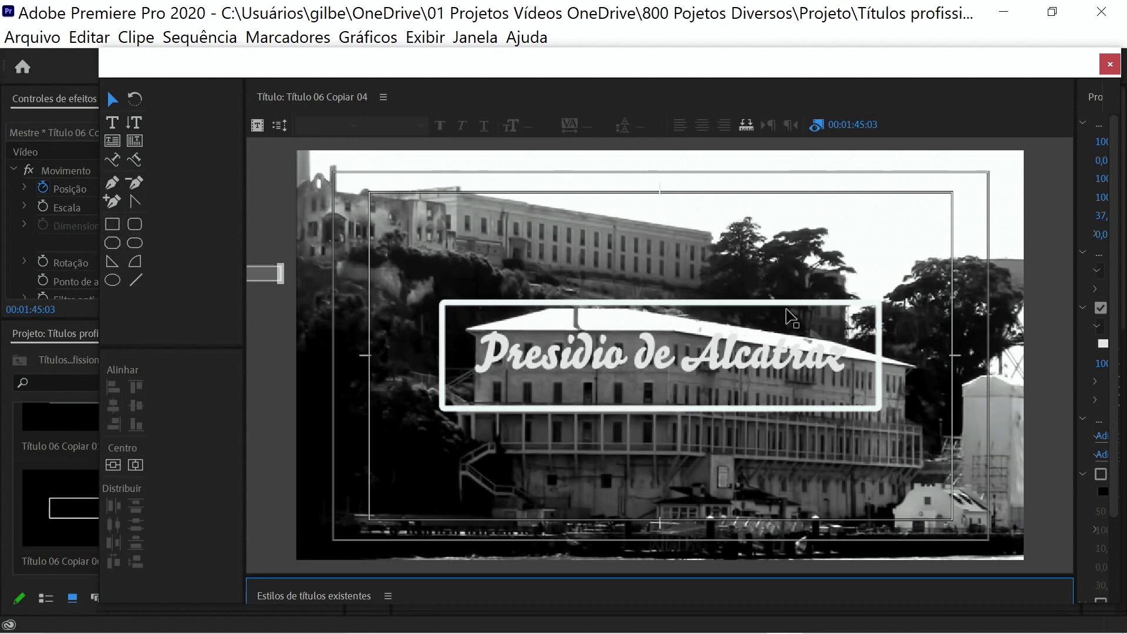
drag(1074, 372, 907, 393)
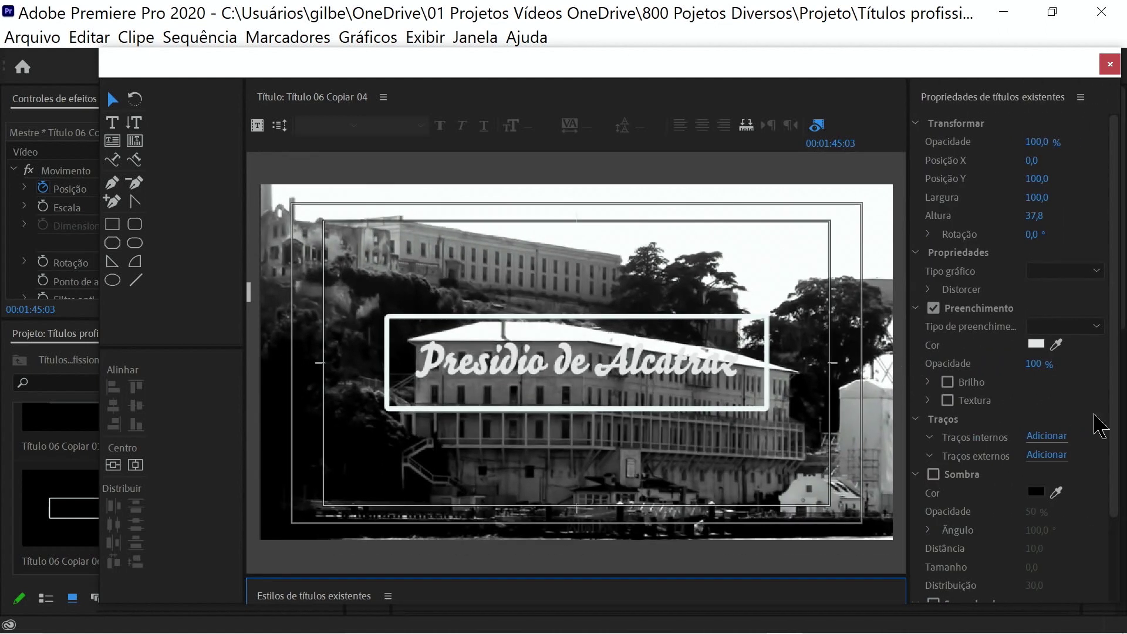
click(1104, 63)
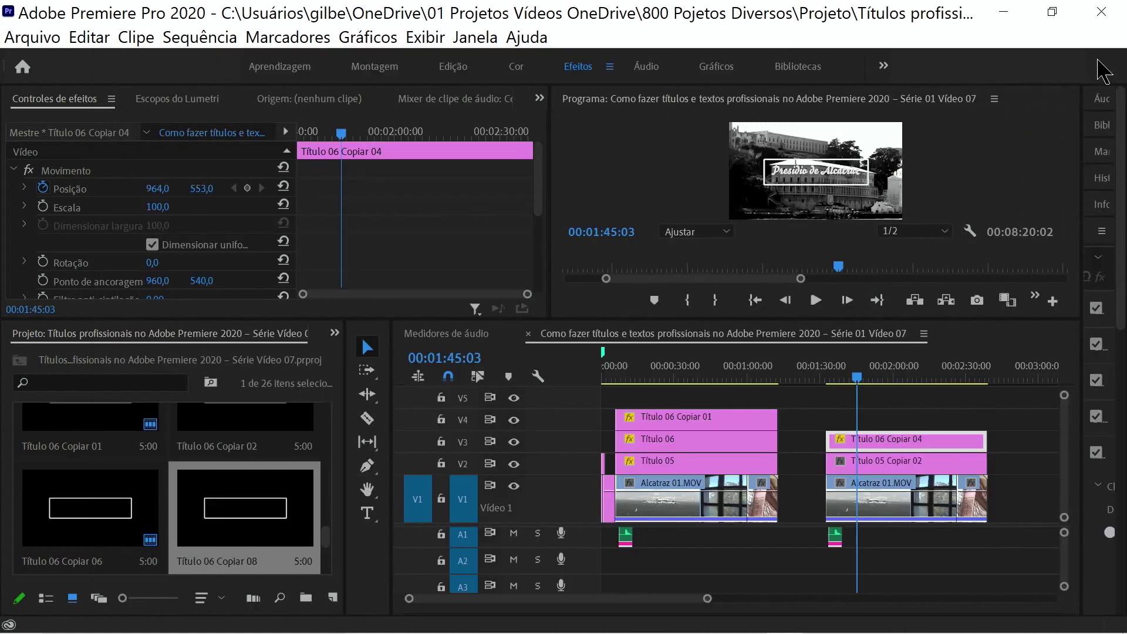
Step: Park the playhead at 00:01:58:22 and select the Título 05 Copiar 02 clip on V2
click(859, 378)
drag(864, 377, 872, 380)
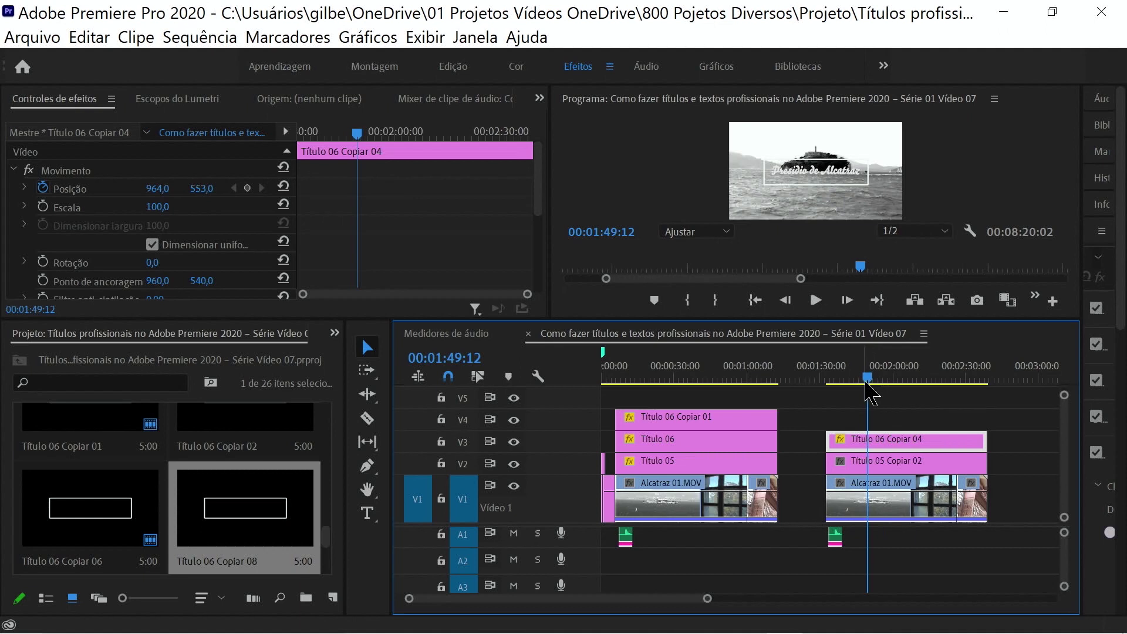
mouse_move(873, 380)
mouse_down()
mouse_move(889, 380)
mouse_move(890, 395)
mouse_up()
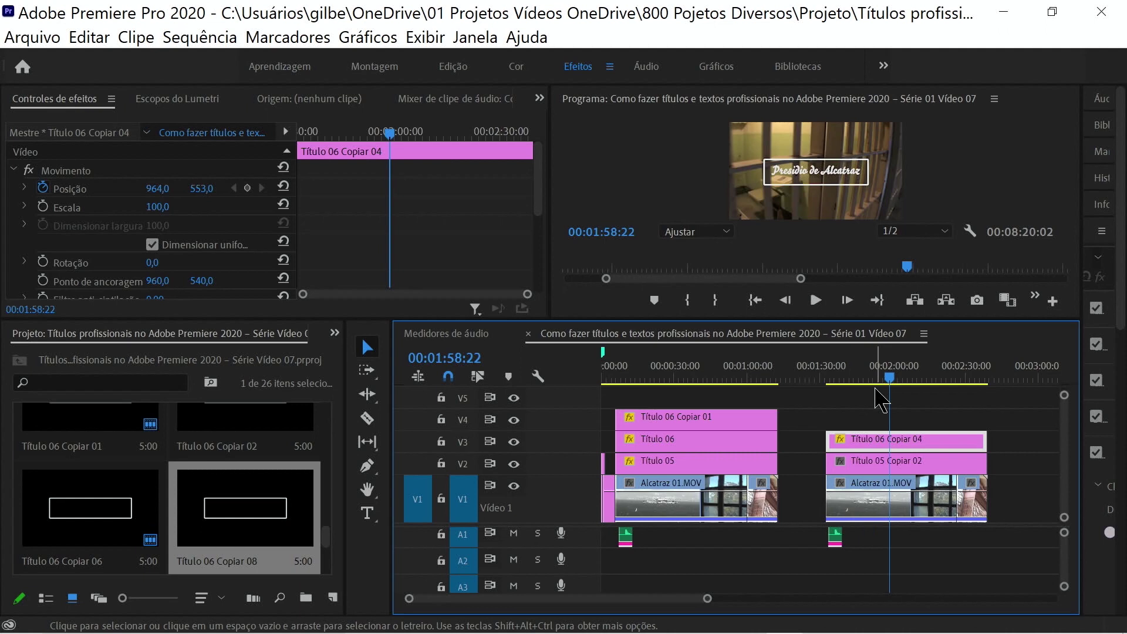
click(876, 464)
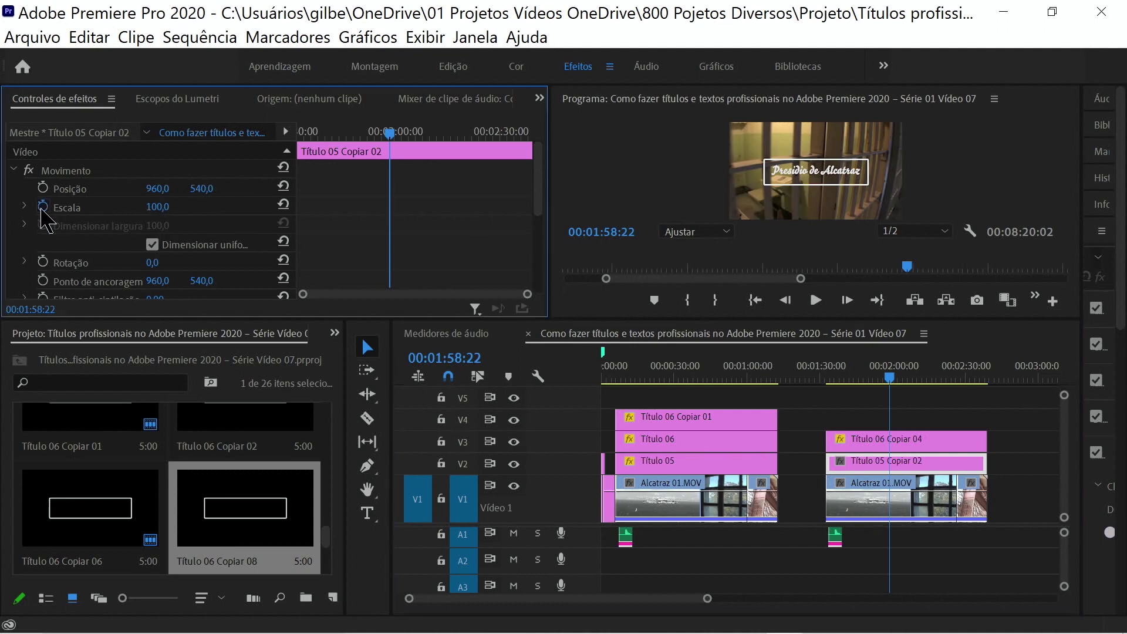
Step: Keyframe Título 05 Copiar 02's Scale from 0 at 1:58:19 to 100 at 1:58:22, then select Título 06 Copiar 04
click(43, 207)
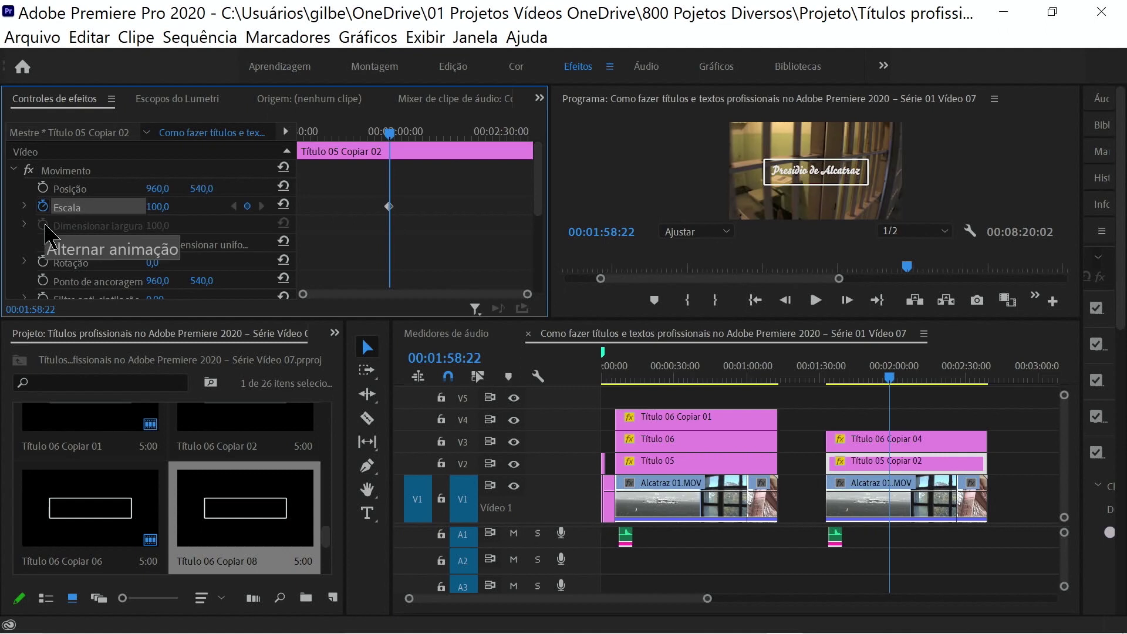
key(Left)
key(Left)
key(Left)
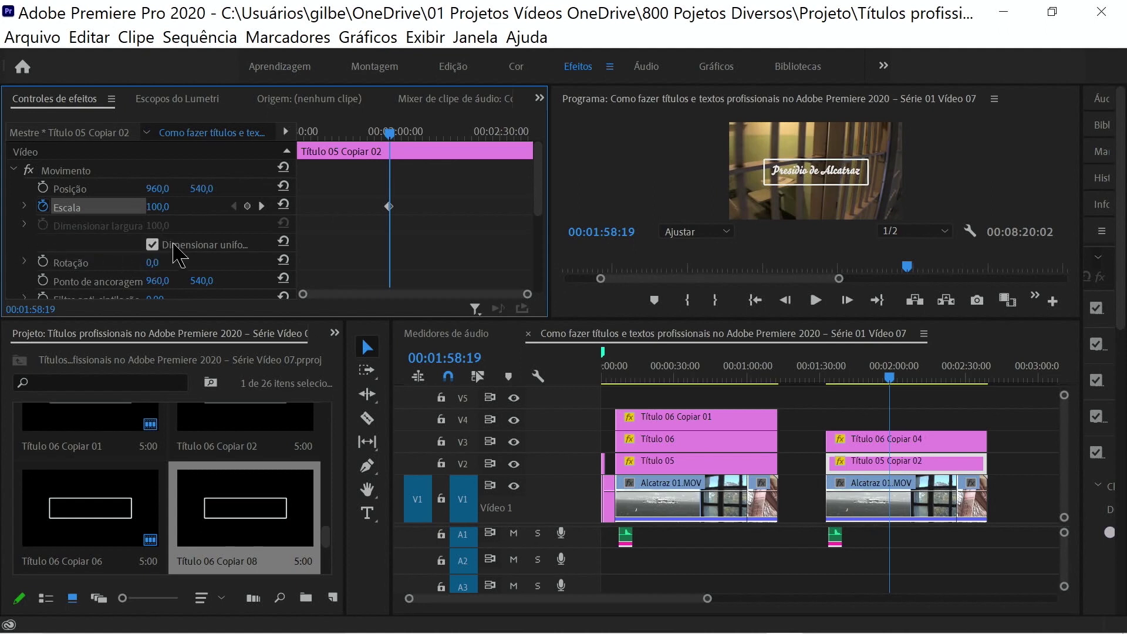
click(159, 206)
text(0)
key(Return)
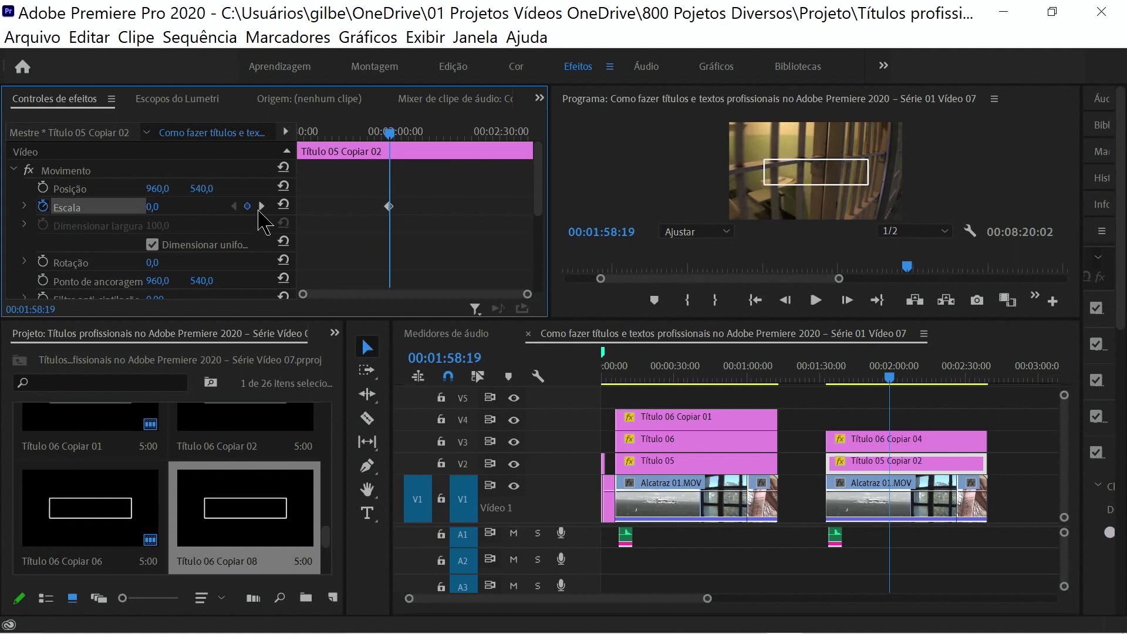
click(261, 206)
click(943, 440)
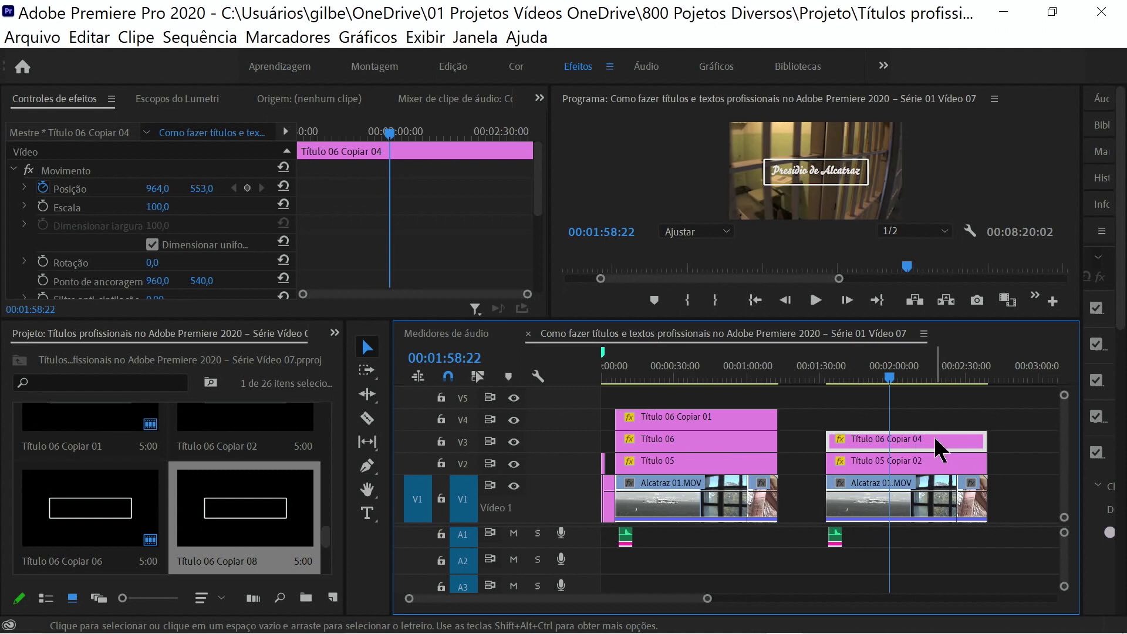
Step: Alt-drag Título 06 Copiar 04 from V3 onto V4, creating the duplicate Título 06 Copiar 09
mouse_move(935, 439)
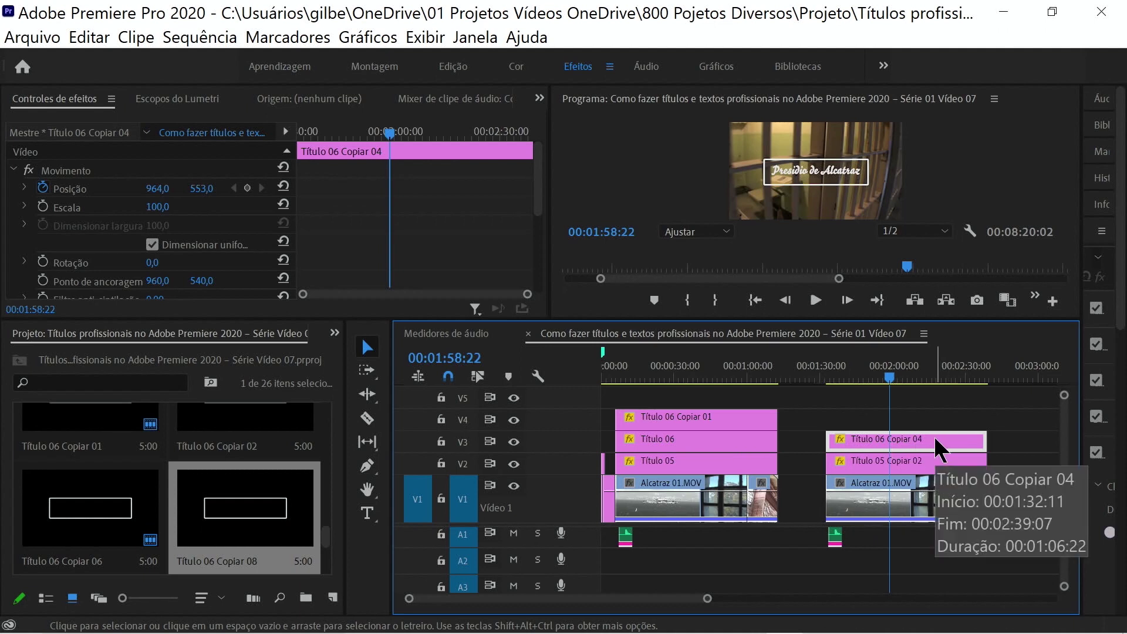
key(alt)
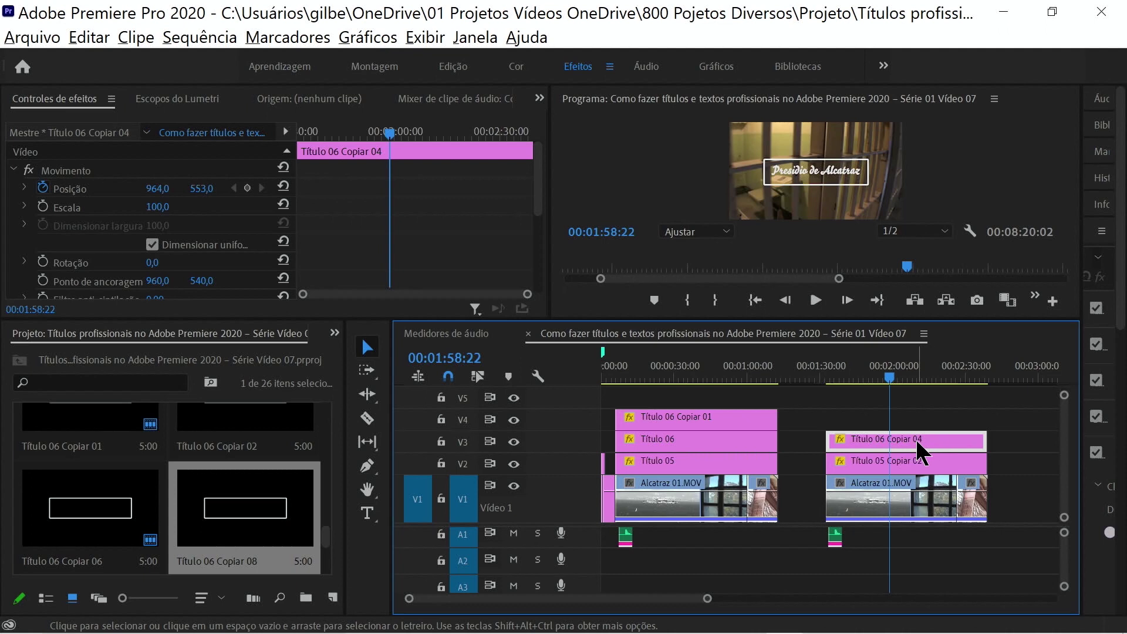
drag(915, 438, 910, 418)
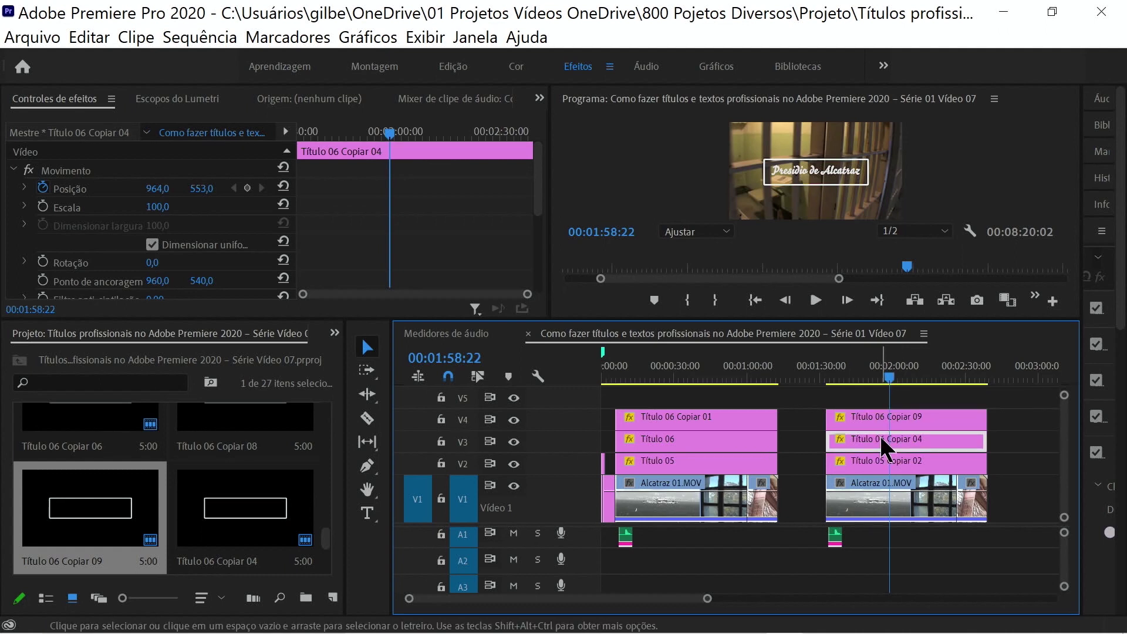
mouse_move(879, 434)
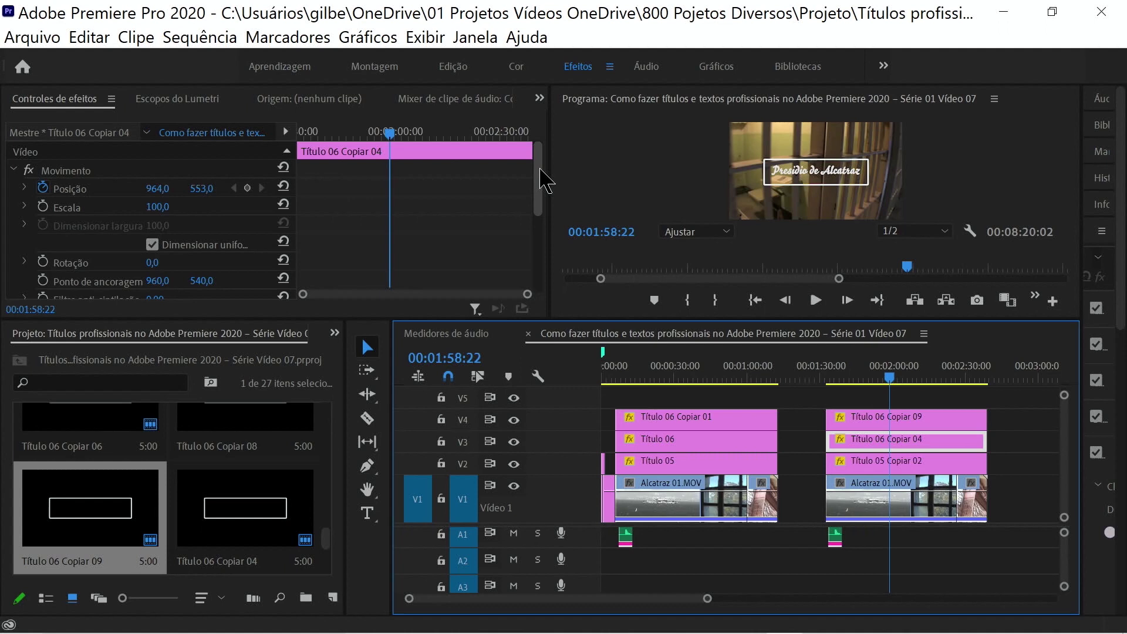
Step: Add a rectangular opacity mask to Título 06 Copiar 04 covering the box's lower half
drag(539, 176, 529, 254)
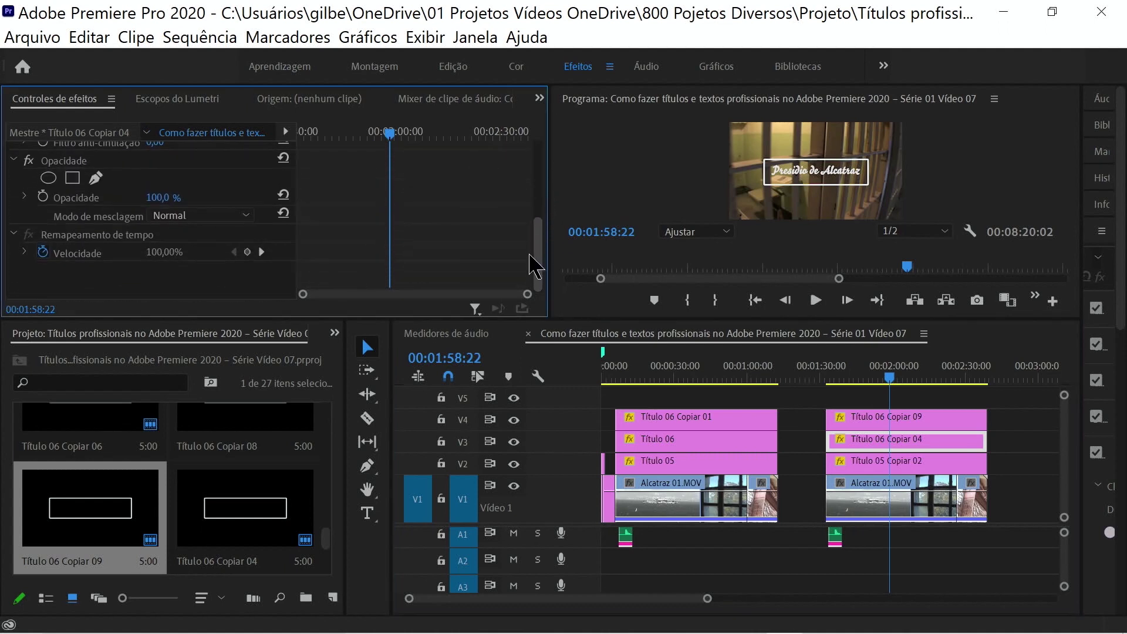
click(78, 179)
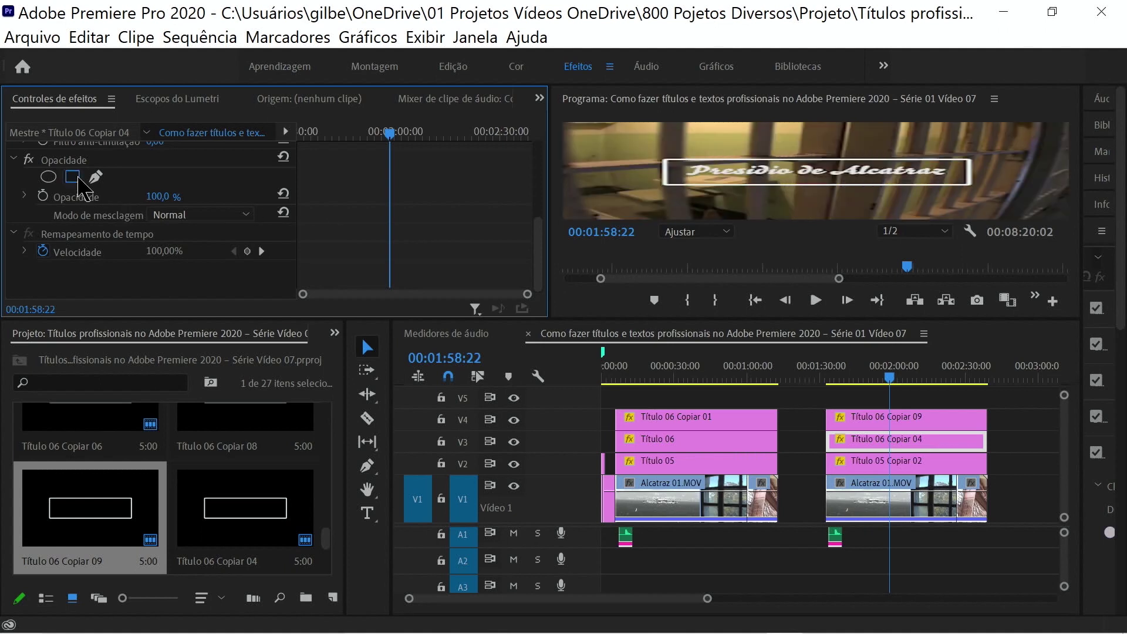
click(78, 180)
click(660, 155)
key(grave)
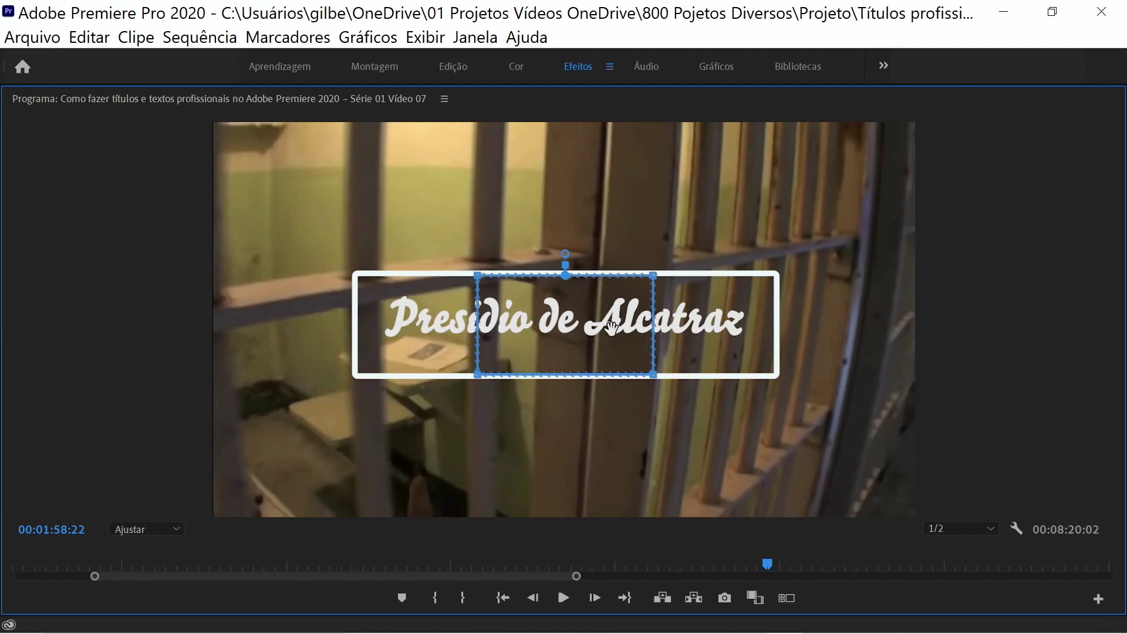
mouse_move(563, 347)
mouse_down()
mouse_move(397, 387)
mouse_move(403, 393)
mouse_up()
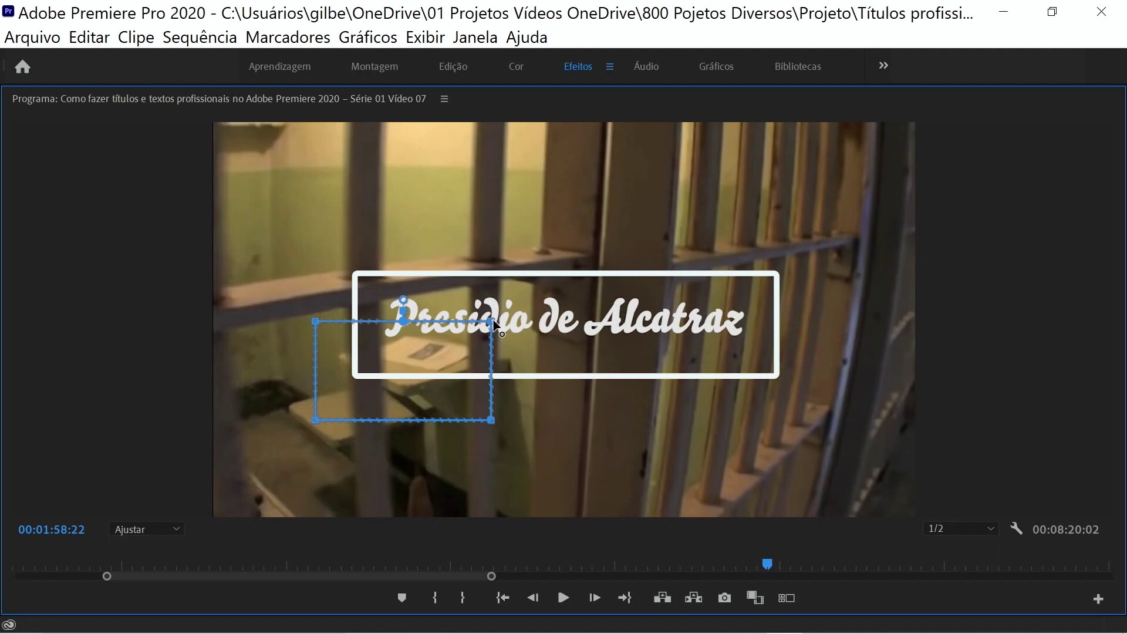
drag(493, 322, 797, 321)
mouse_move(491, 420)
mouse_down()
mouse_move(842, 420)
mouse_move(800, 420)
mouse_up()
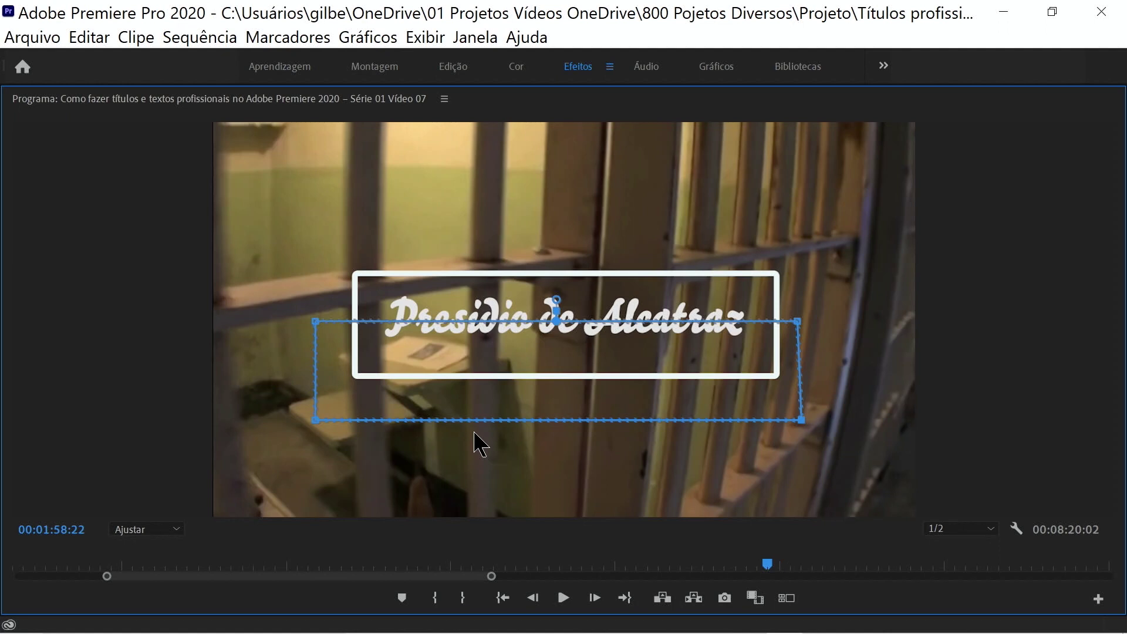
Step: Restore the multi-panel layout and select the Título 06 Copiar 09 clip
key(grave)
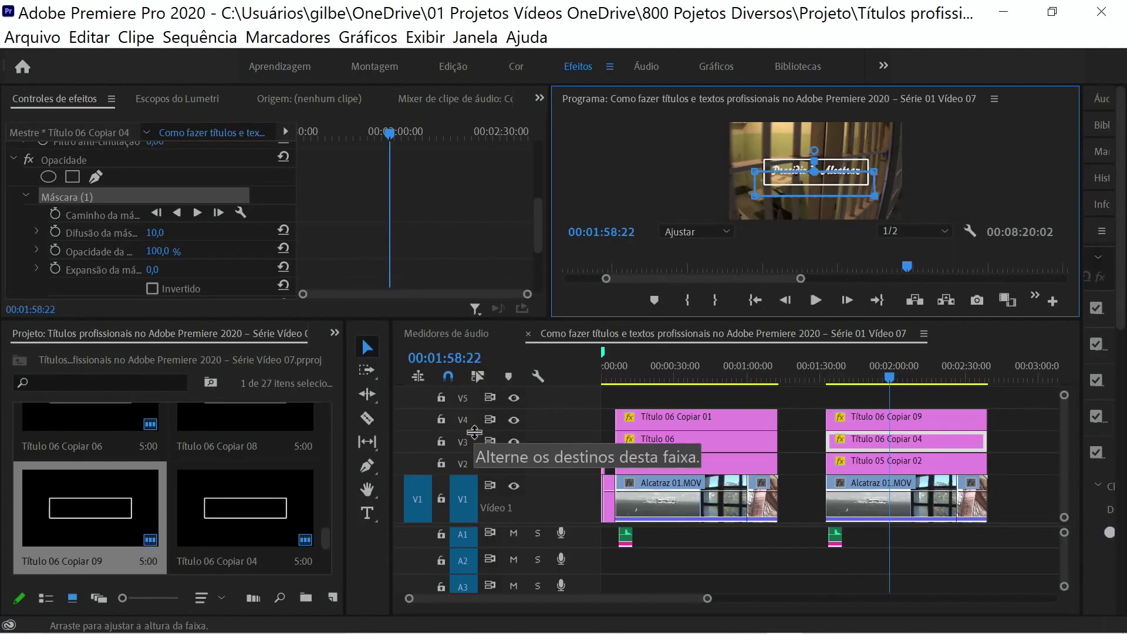
click(881, 414)
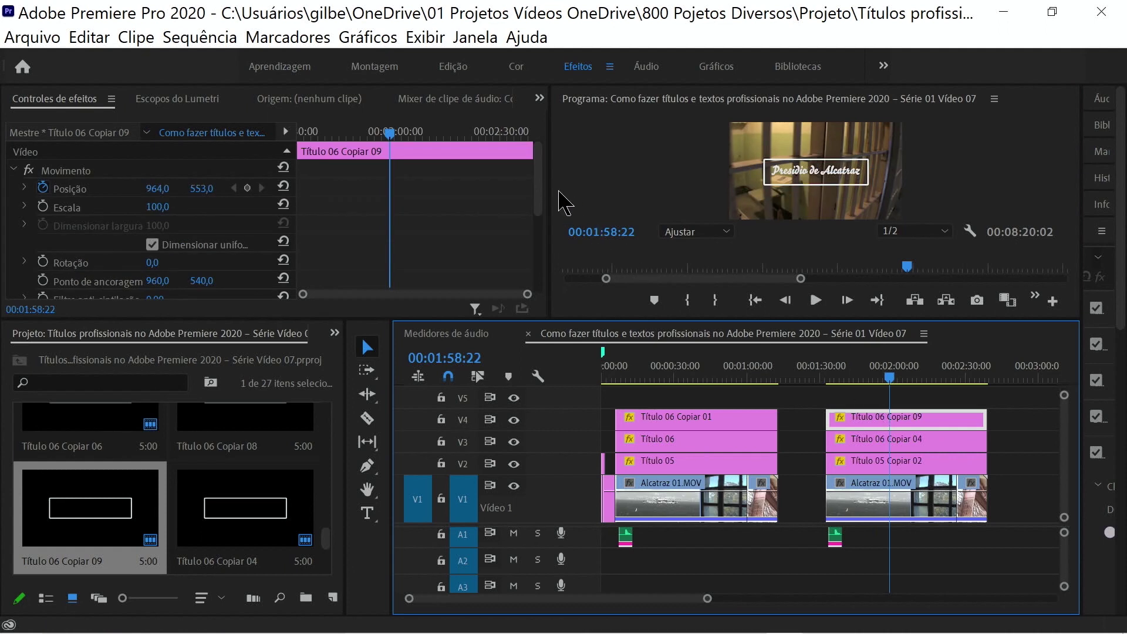
scroll(543, 188, down, 5)
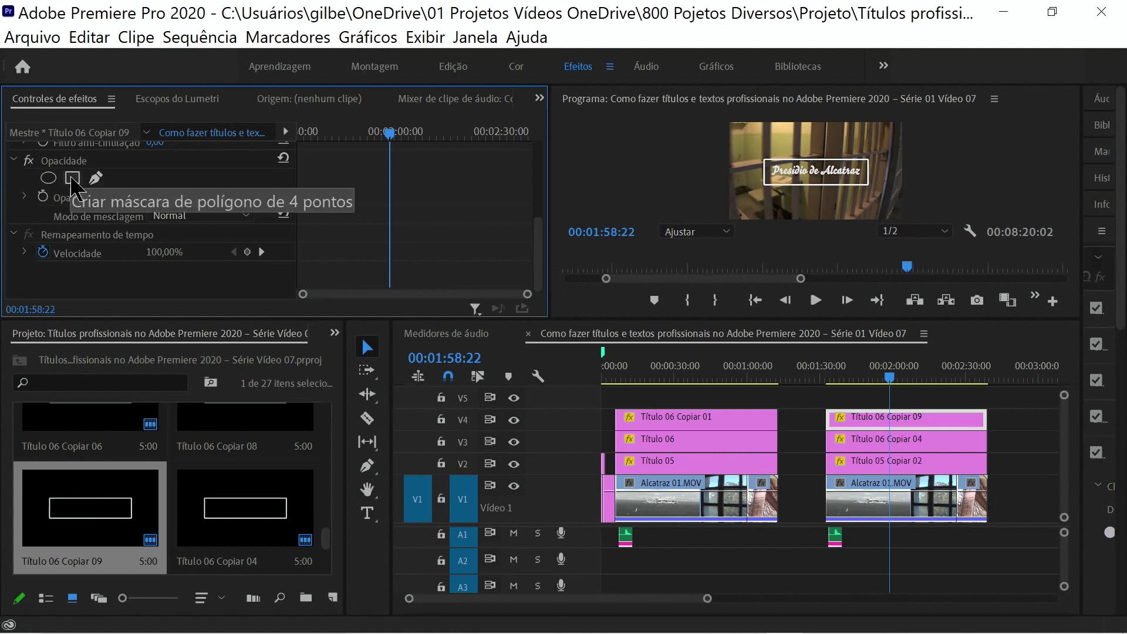
Step: Draw a rectangular opacity mask on Título 06 Copiar 09, reshaping it to cover only the box's top half
click(72, 179)
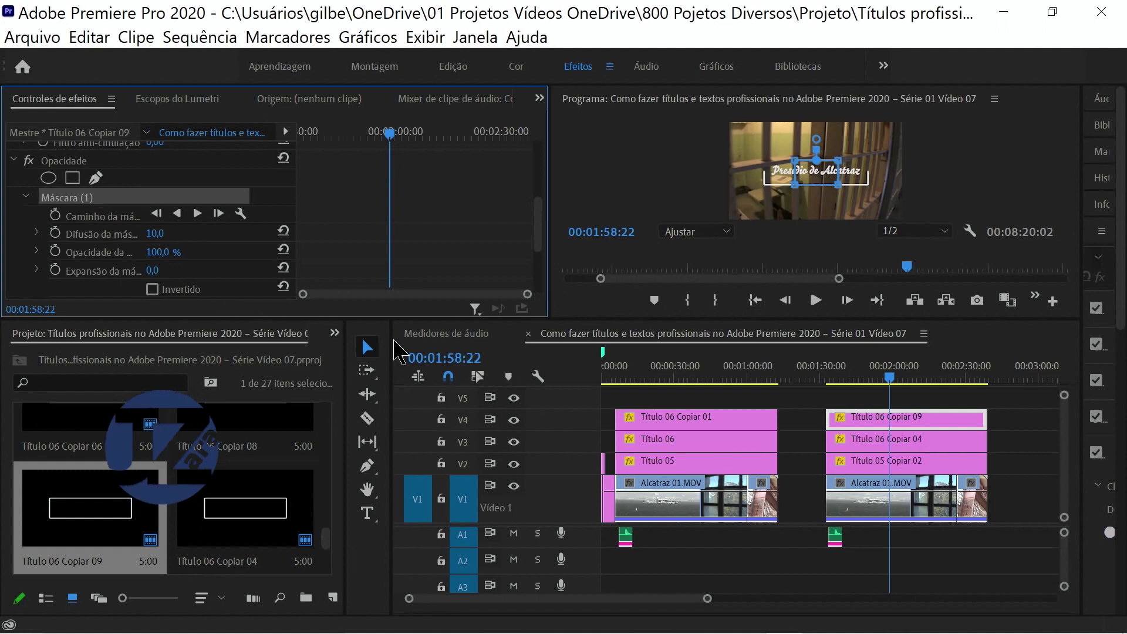
click(623, 198)
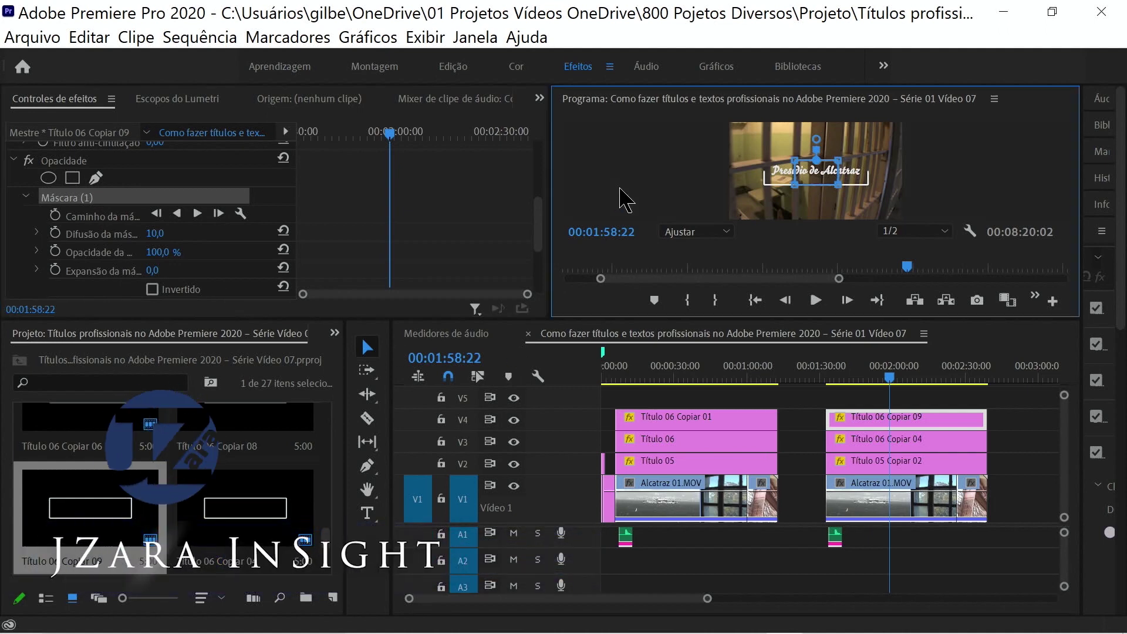
key(grave)
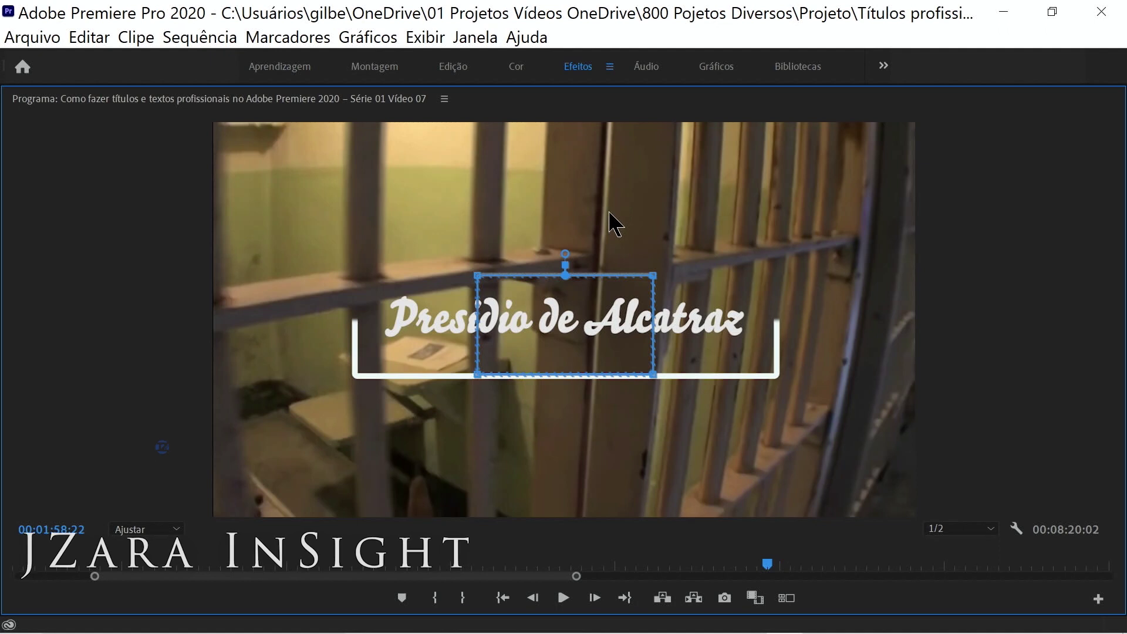
mouse_move(557, 304)
mouse_down()
mouse_move(455, 234)
mouse_move(406, 247)
mouse_up()
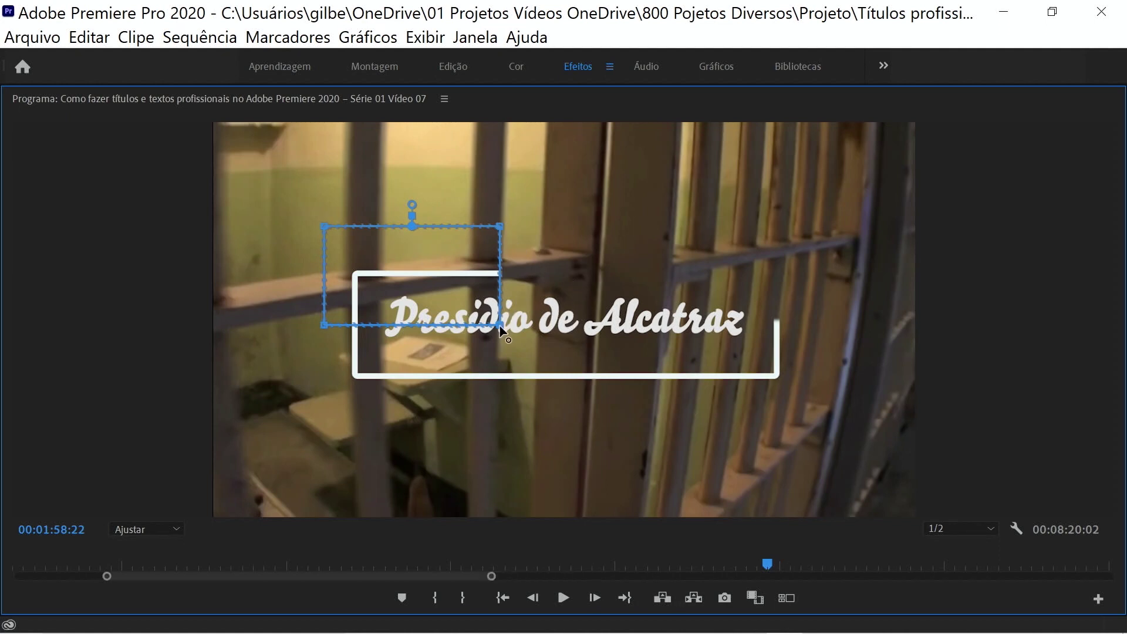
mouse_move(499, 326)
mouse_down()
mouse_move(878, 293)
mouse_move(875, 321)
mouse_up()
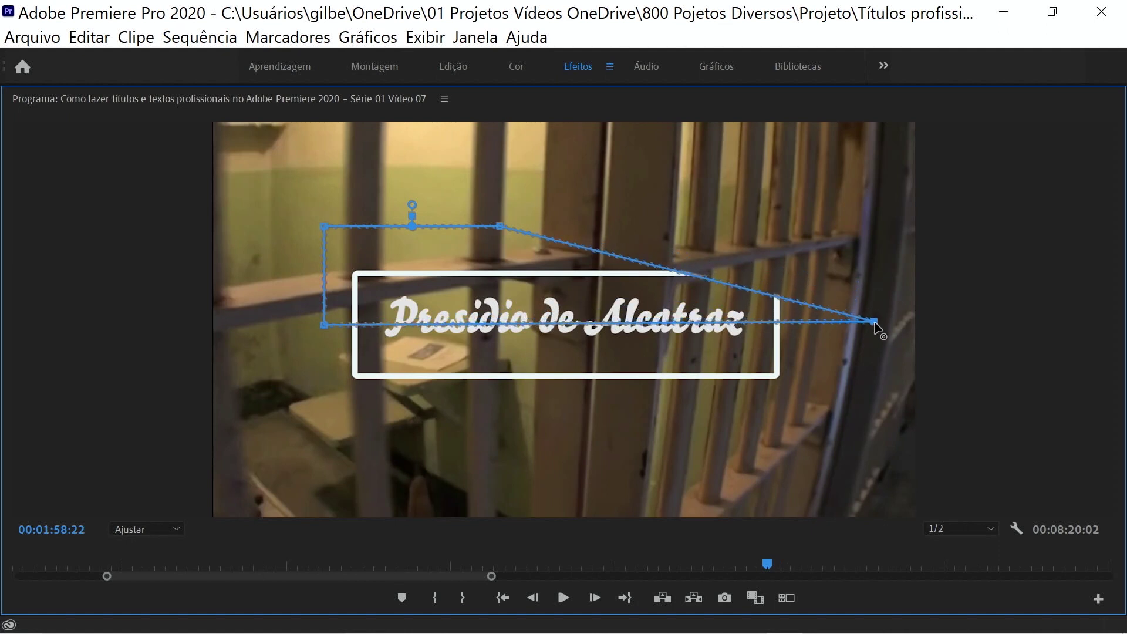
drag(499, 226, 796, 237)
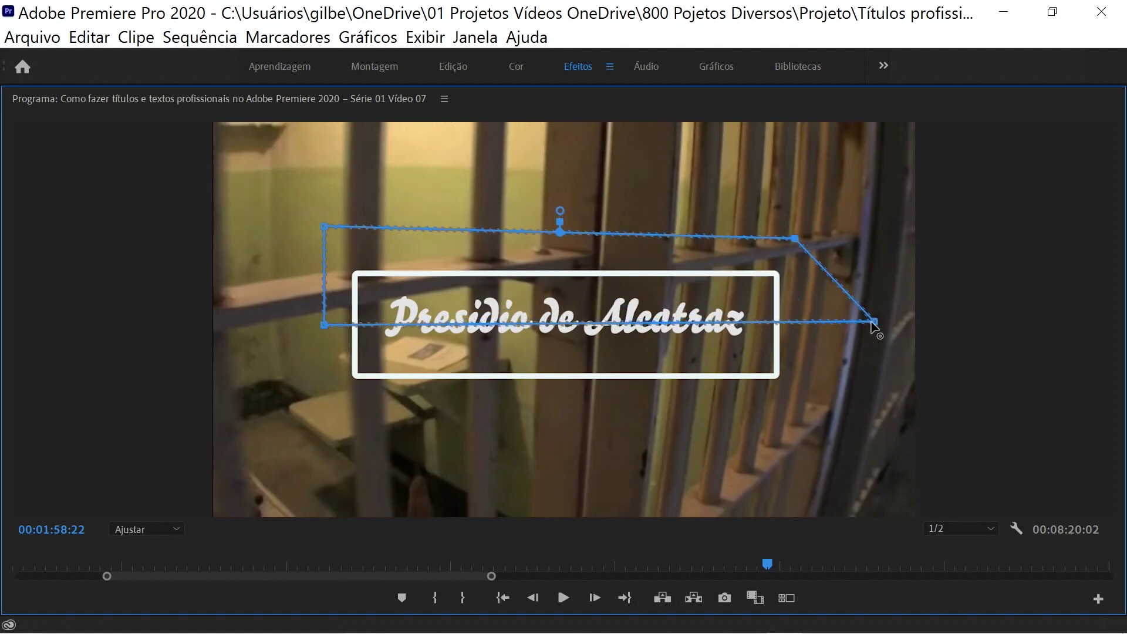
mouse_move(875, 321)
mouse_down()
mouse_move(805, 313)
mouse_move(798, 324)
mouse_up()
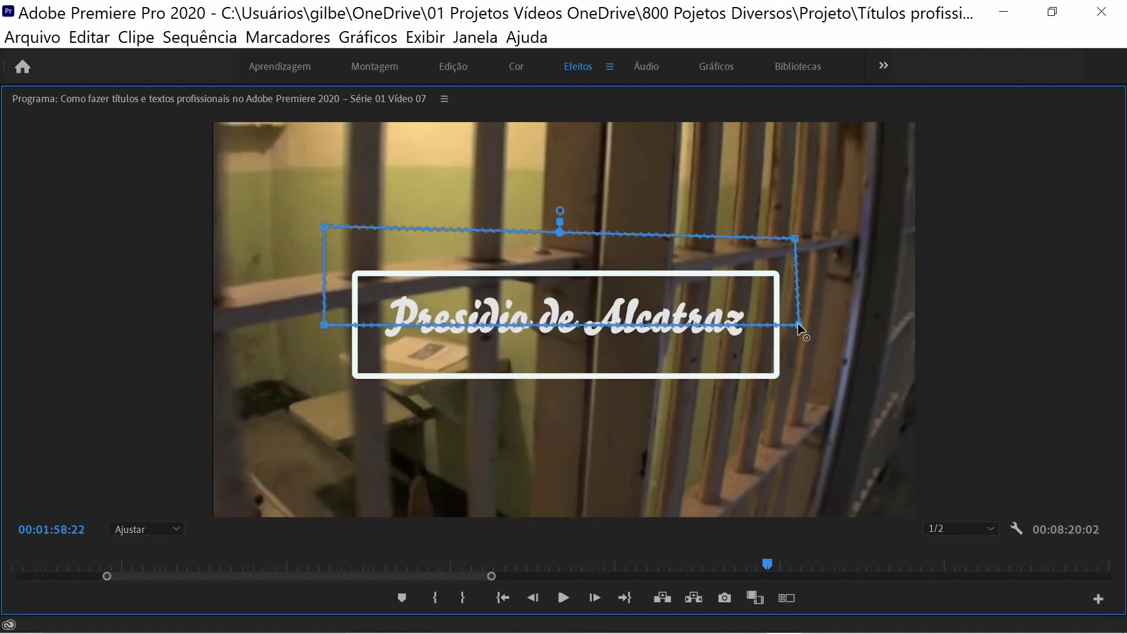
drag(794, 241, 794, 230)
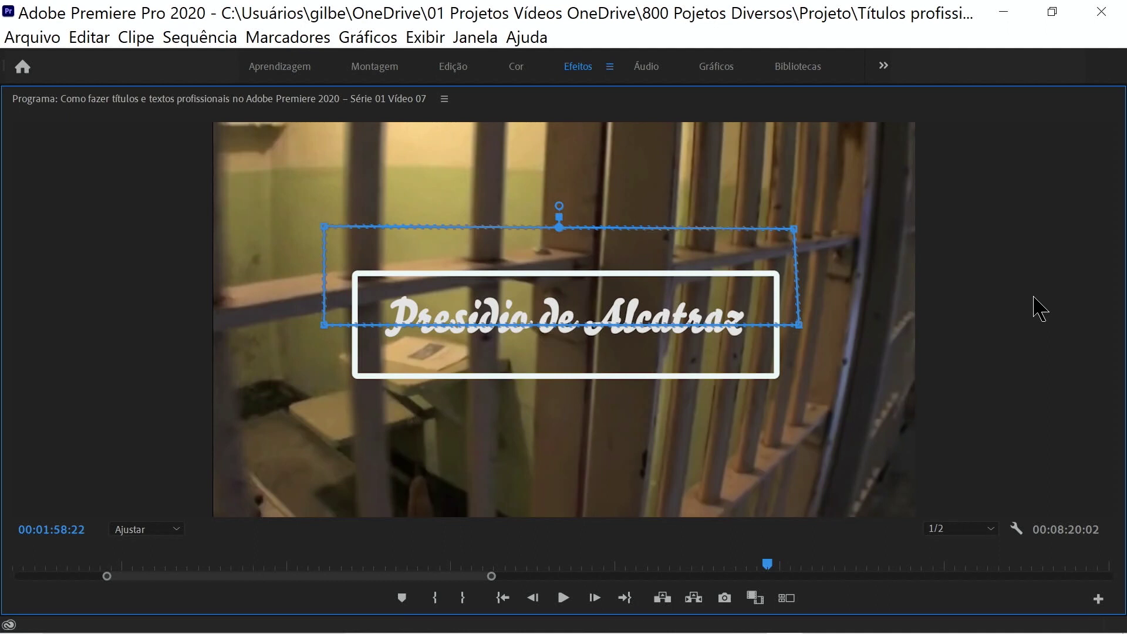
key(grave)
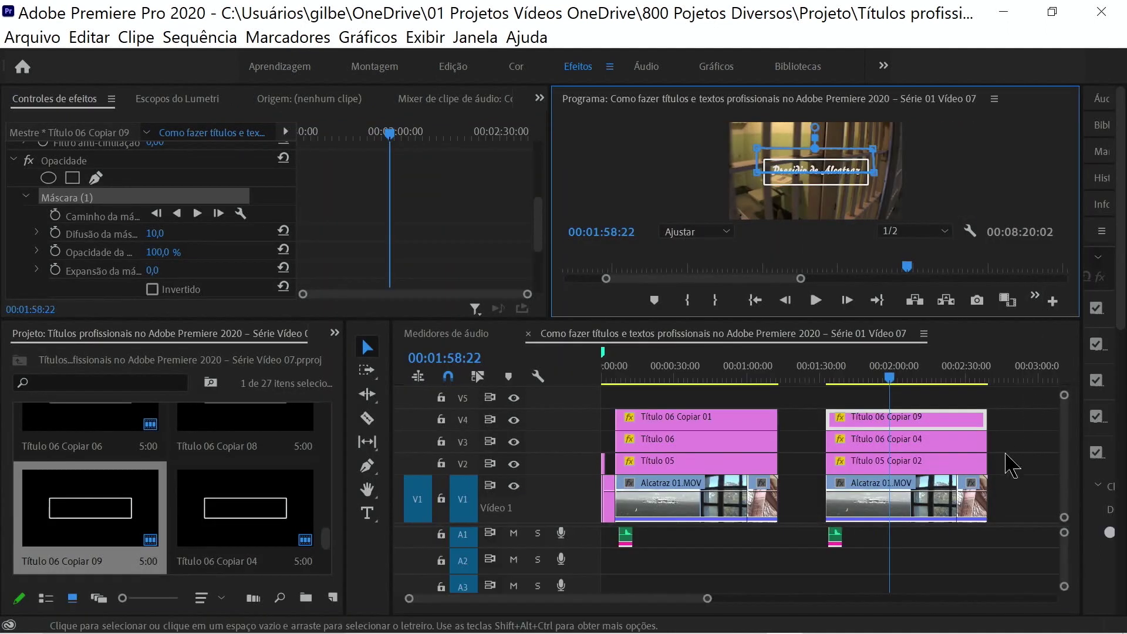
Step: Check Título 05 Copiar 02's scale keyframes, step to 1:59:00, and select Título 06 Copiar 04
click(922, 460)
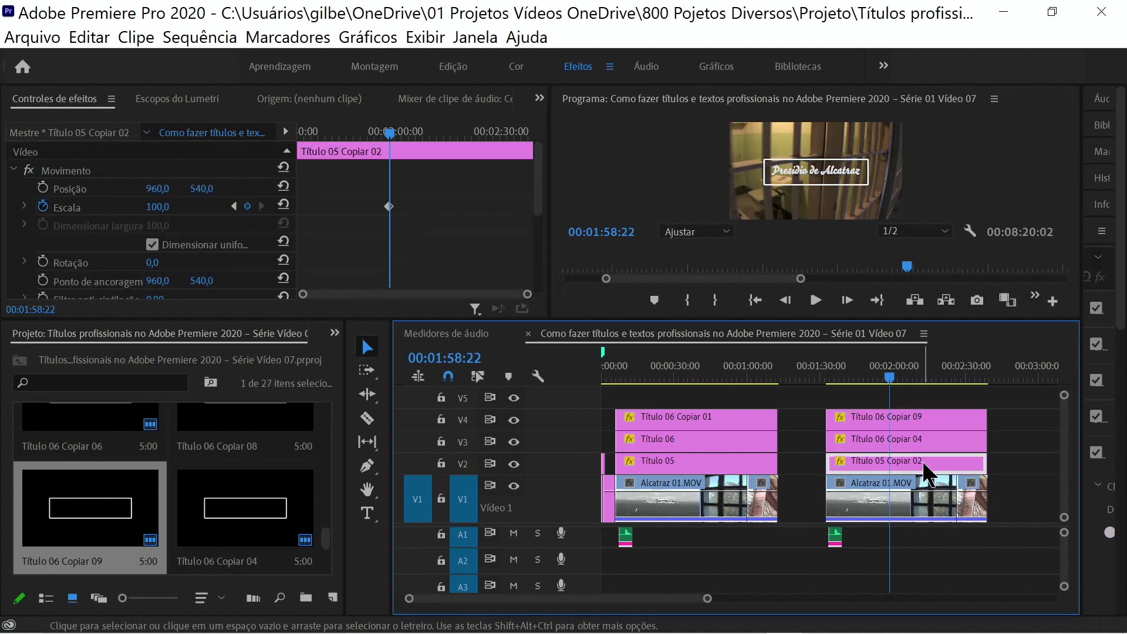
click(234, 207)
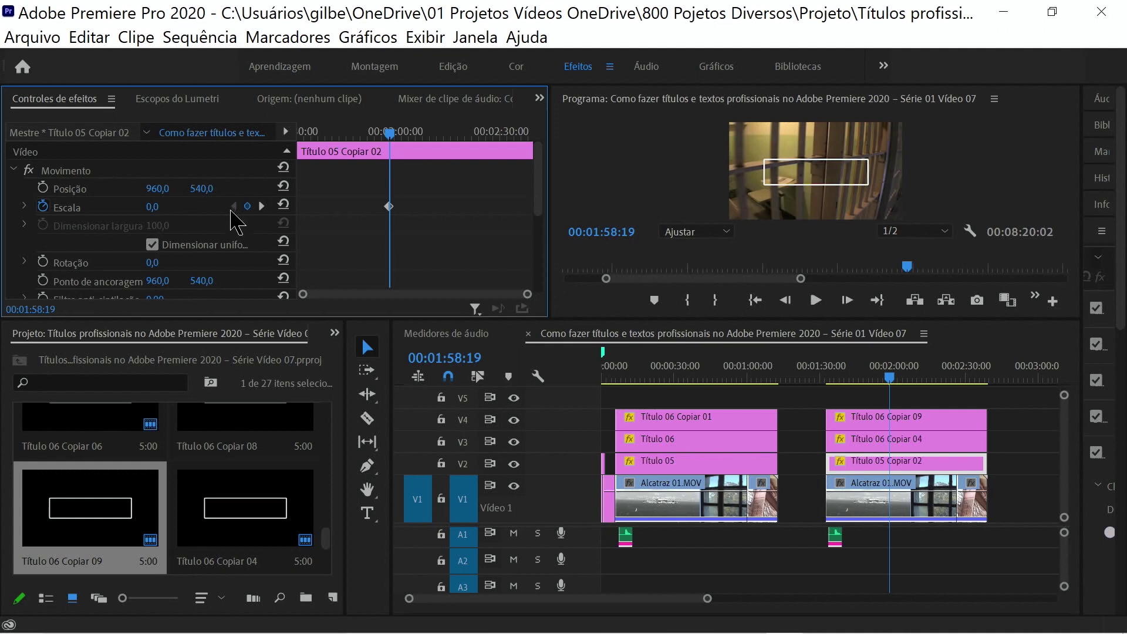
click(262, 206)
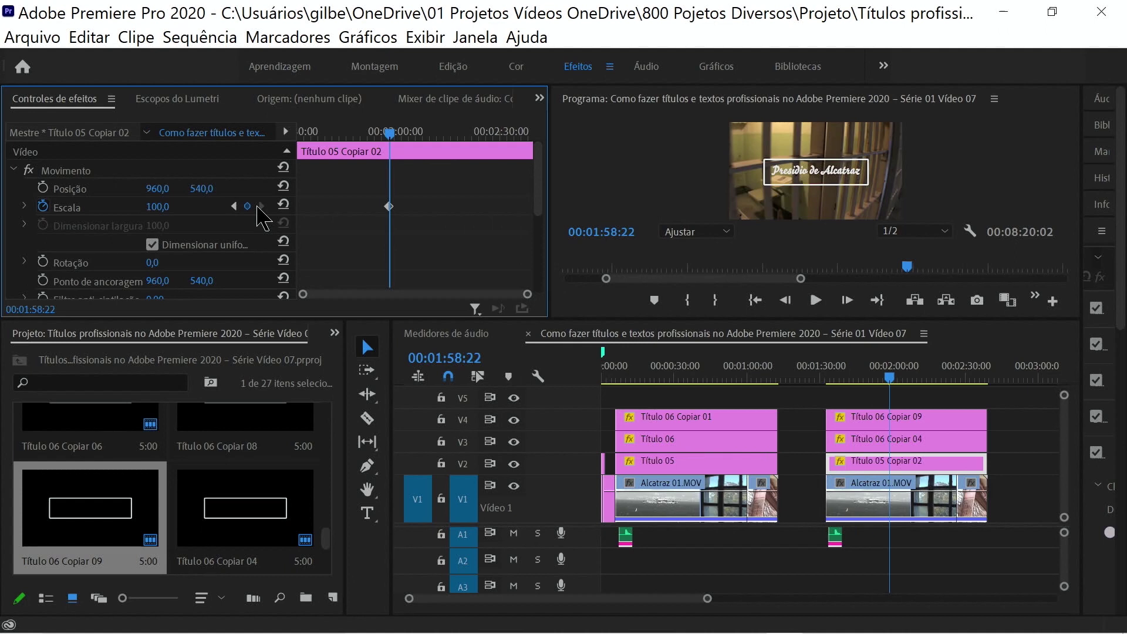
key(Right)
key(Right)
key(Right)
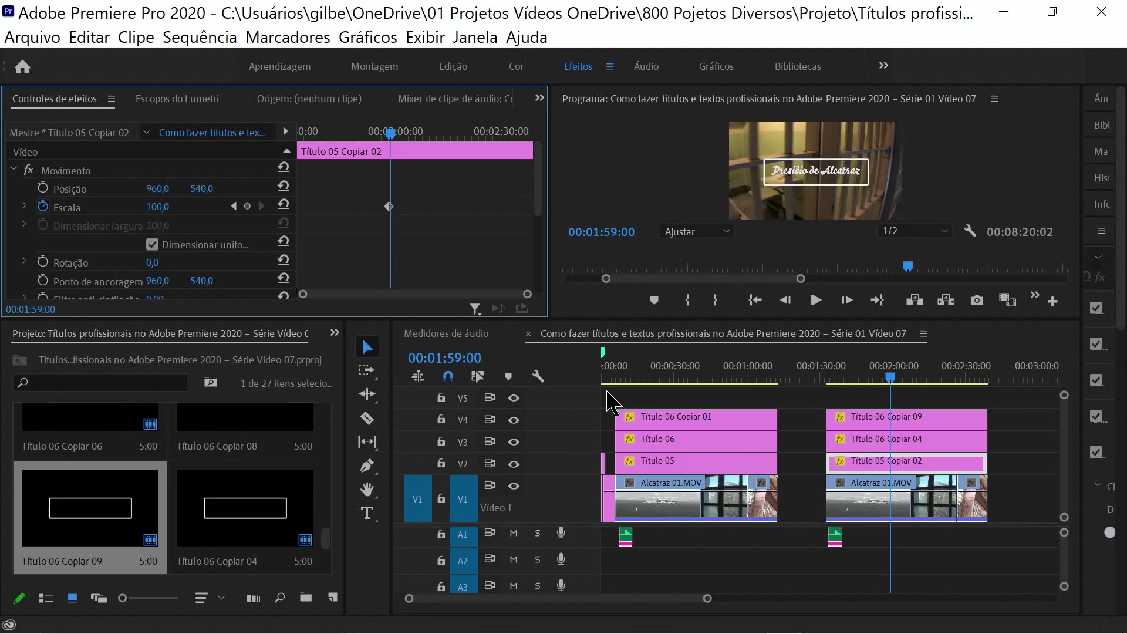
click(873, 439)
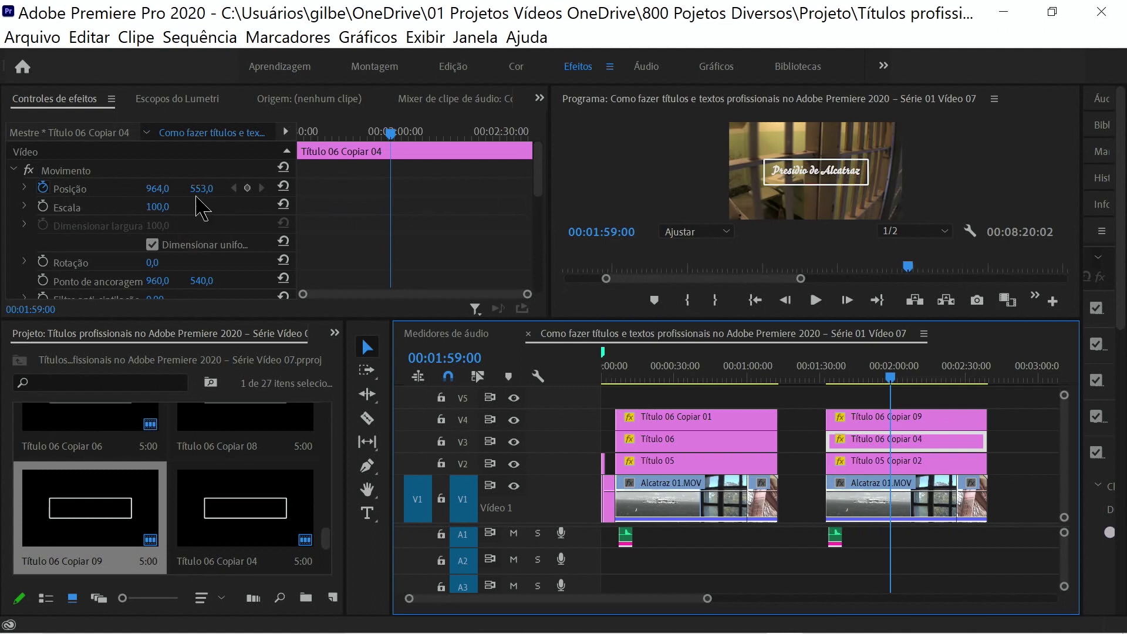
Step: At 1:59:00, keyframe Copiar 04's Position and the Mask Paths of Copiar 09 and Copiar 04
click(247, 190)
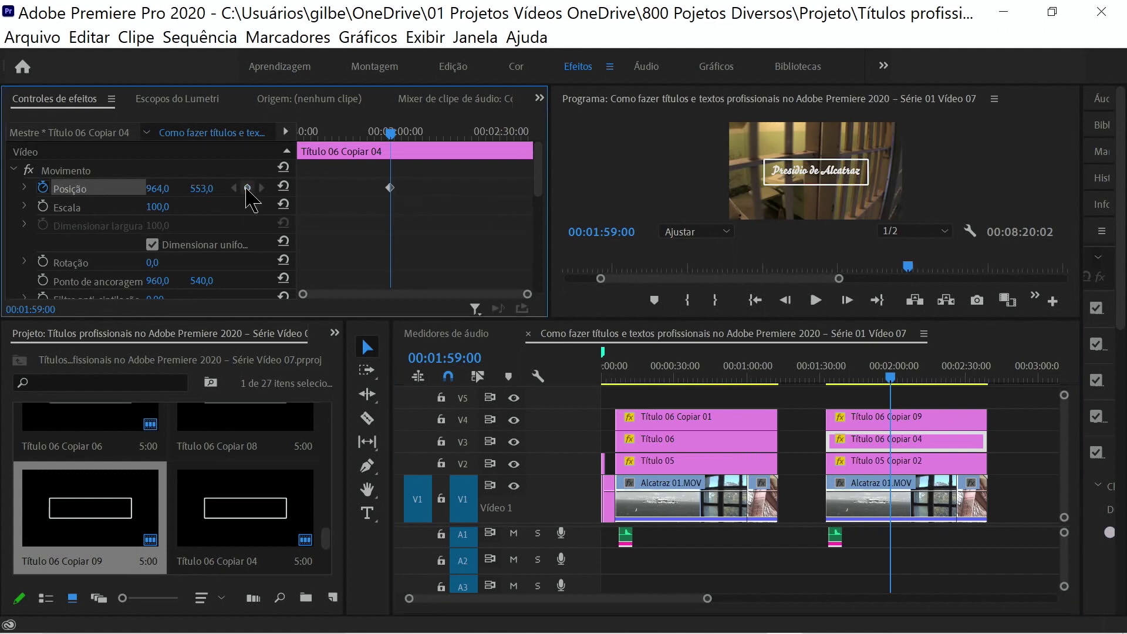
click(904, 417)
drag(537, 171, 543, 245)
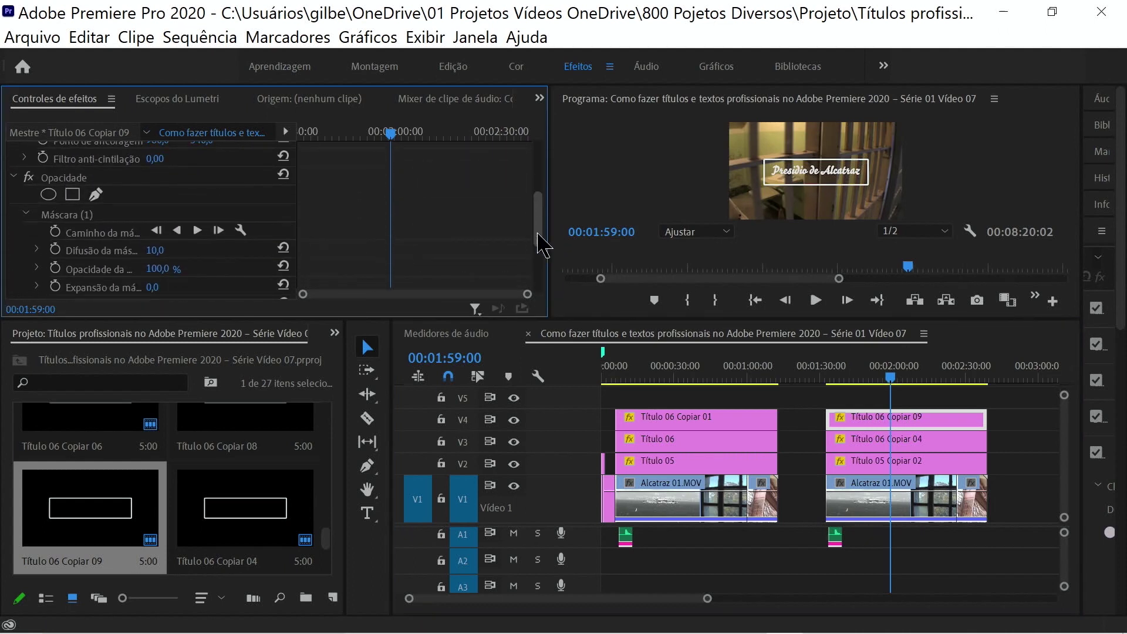
click(55, 232)
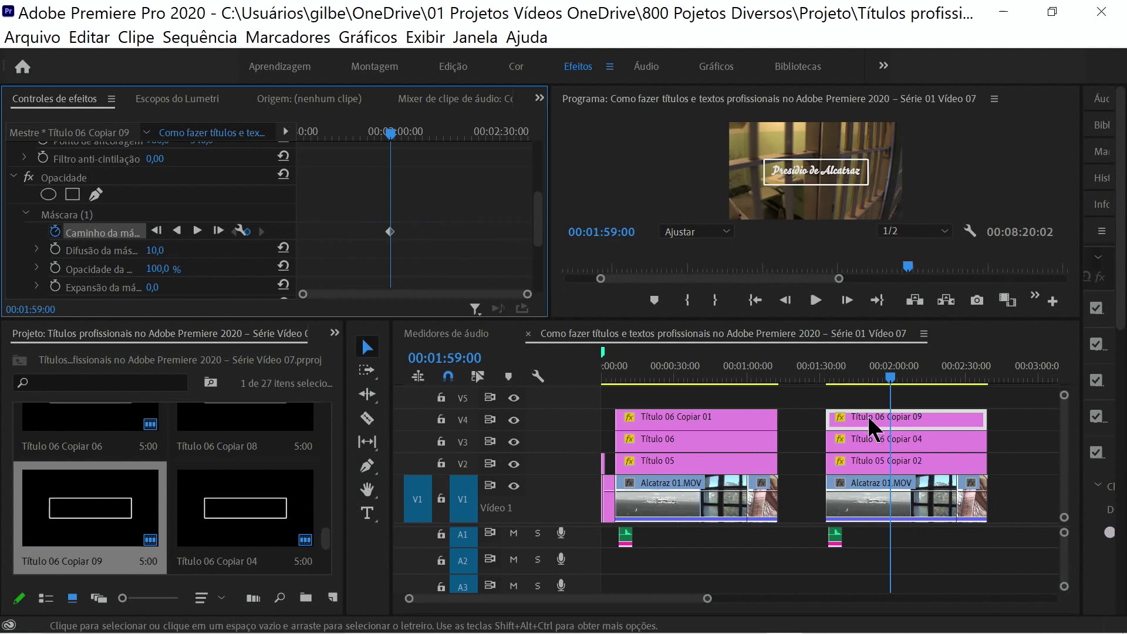
click(876, 439)
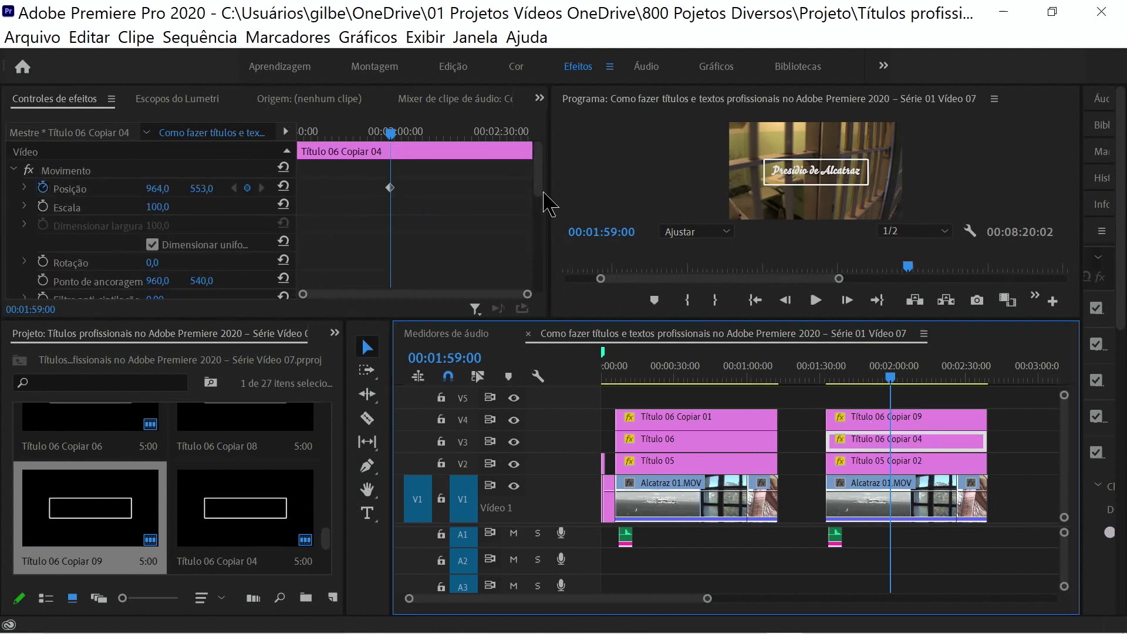
drag(539, 202, 530, 261)
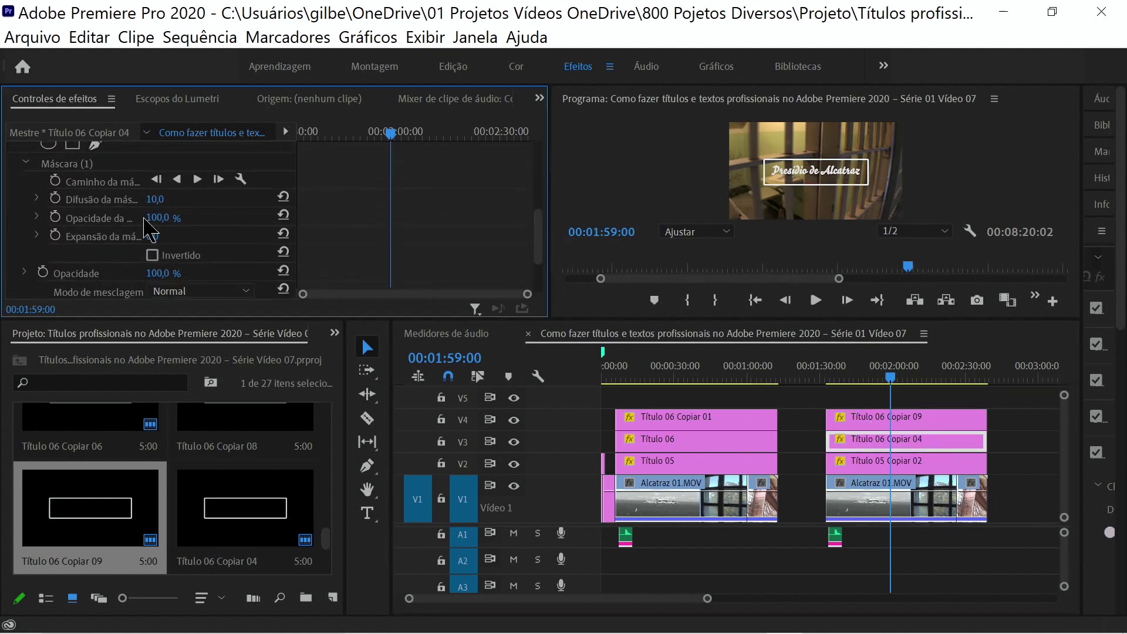
click(55, 180)
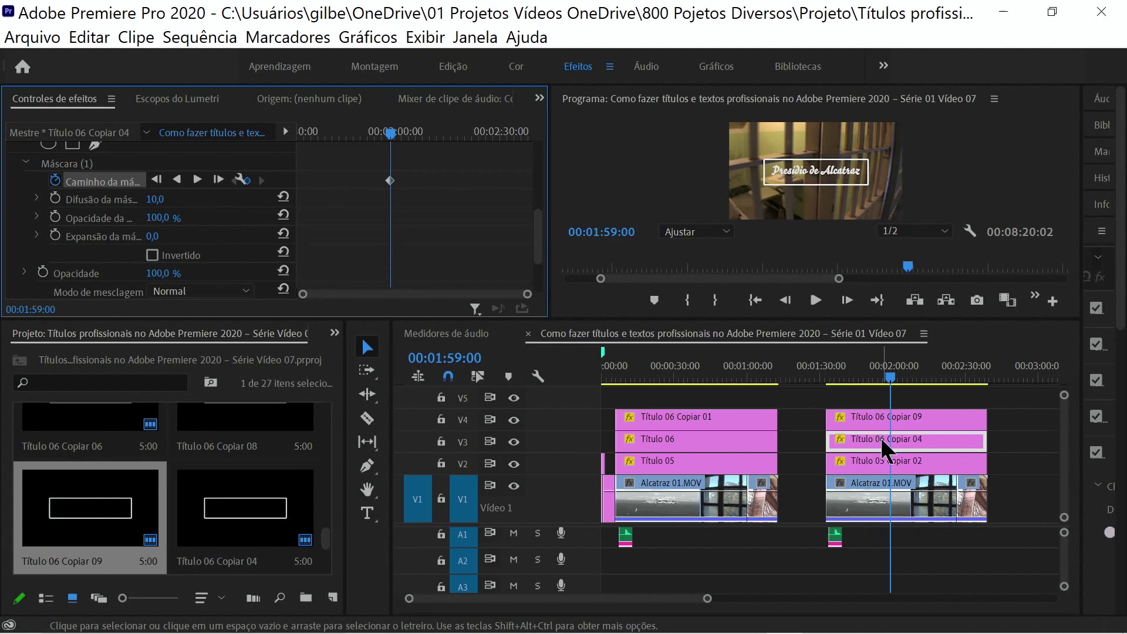
Step: At 1:58:22, set Título 06 Copiar 04's Position Y to 1145, pushing its line below the mask
mouse_move(876, 438)
key(Left)
key(Left)
key(Left)
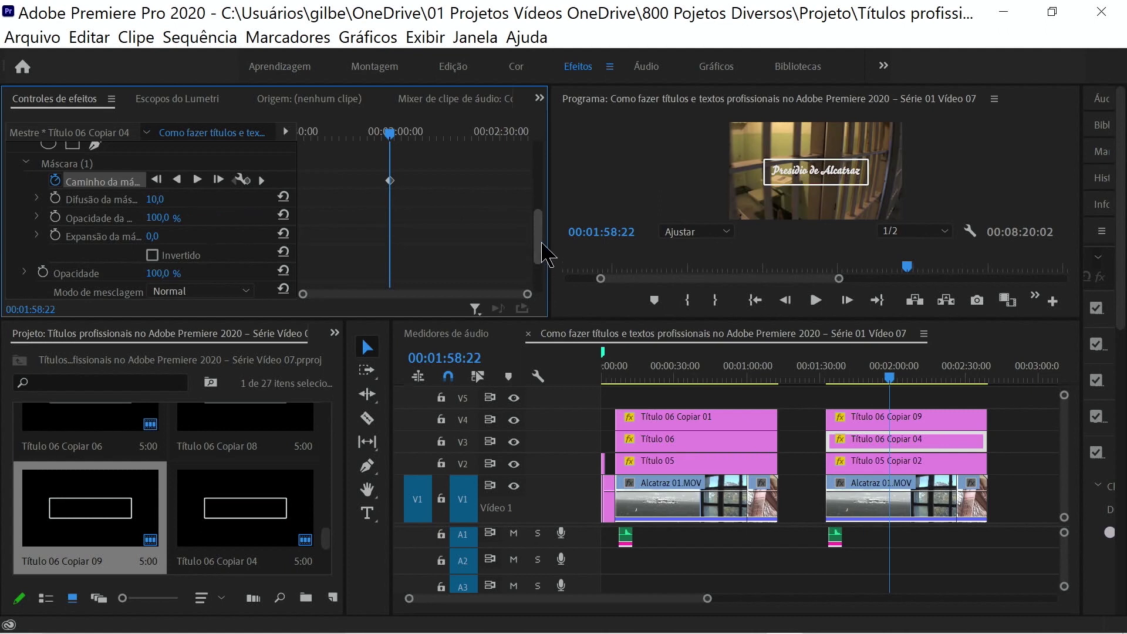
scroll(540, 246, up, 5)
drag(201, 188, 428, 188)
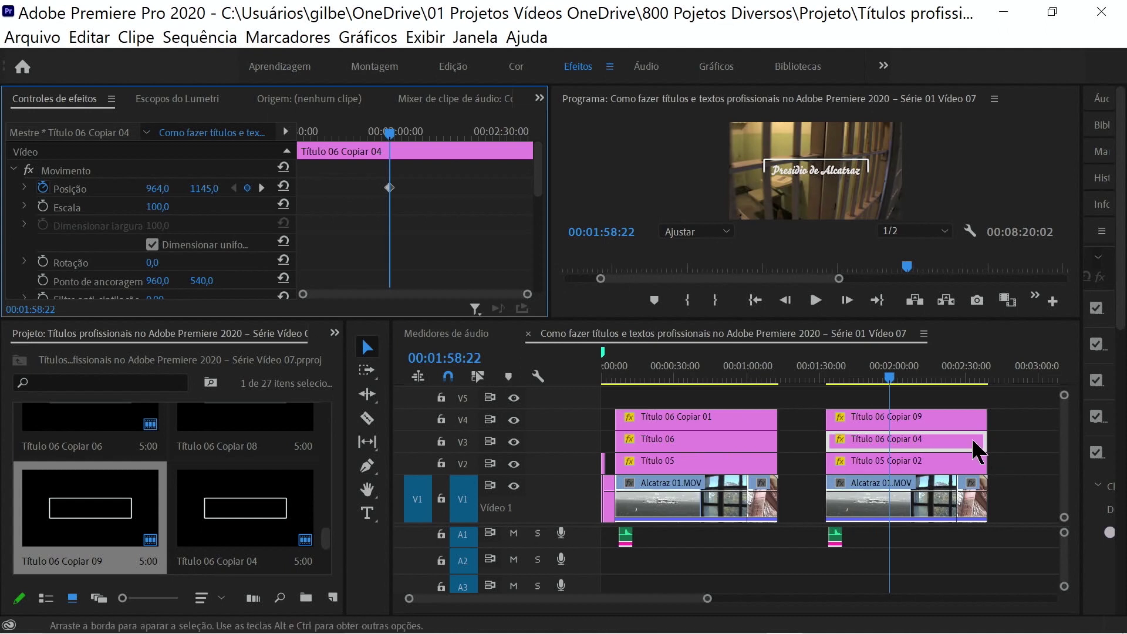
Step: Raise Título 06 Copiar 09's line out of frame to Position 964,-48 at 1:58:22
click(903, 414)
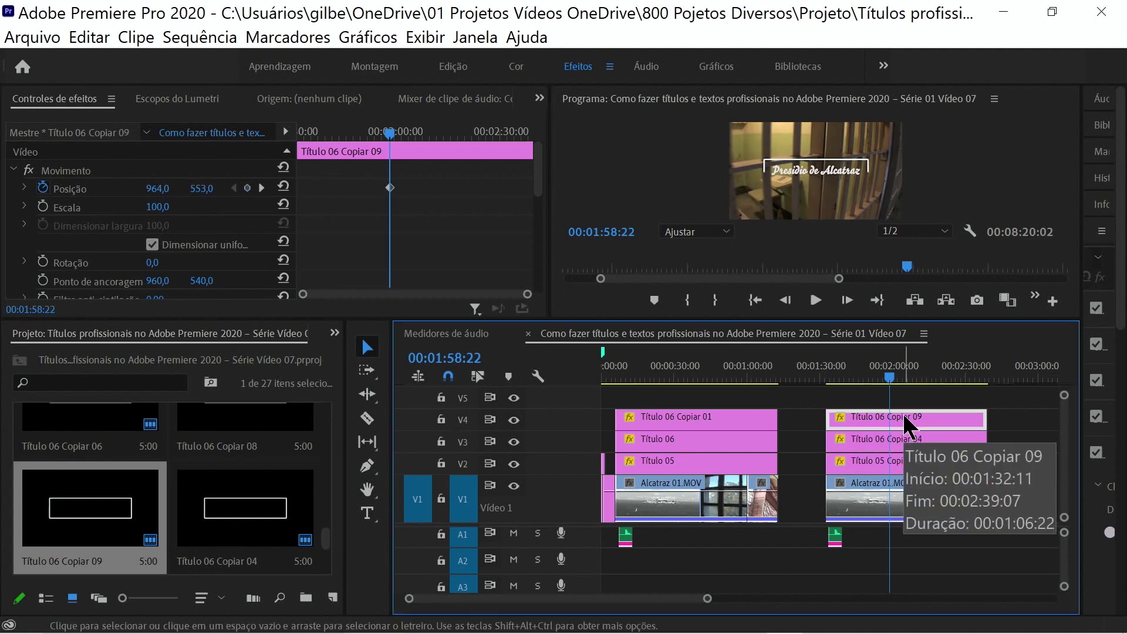
drag(205, 189, 105, 189)
drag(199, 188, 17, 188)
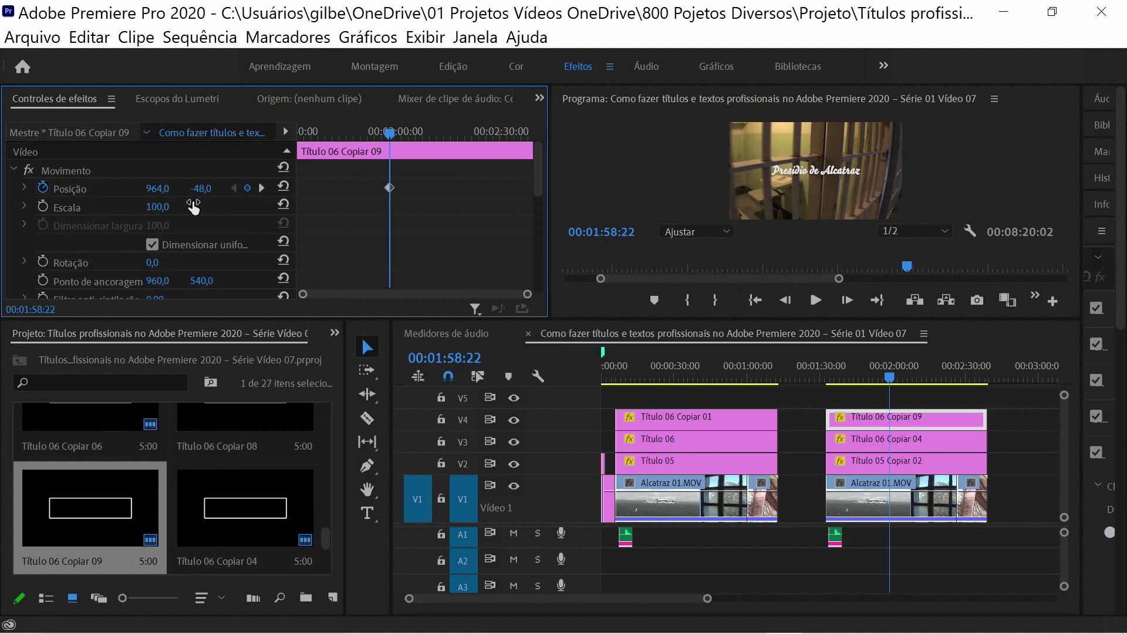
mouse_move(537, 190)
mouse_down()
mouse_move(540, 247)
mouse_move(549, 214)
mouse_up()
Step: Preview the slide and check both Position keyframes, ending at 1:59:00
click(887, 376)
drag(891, 377, 888, 378)
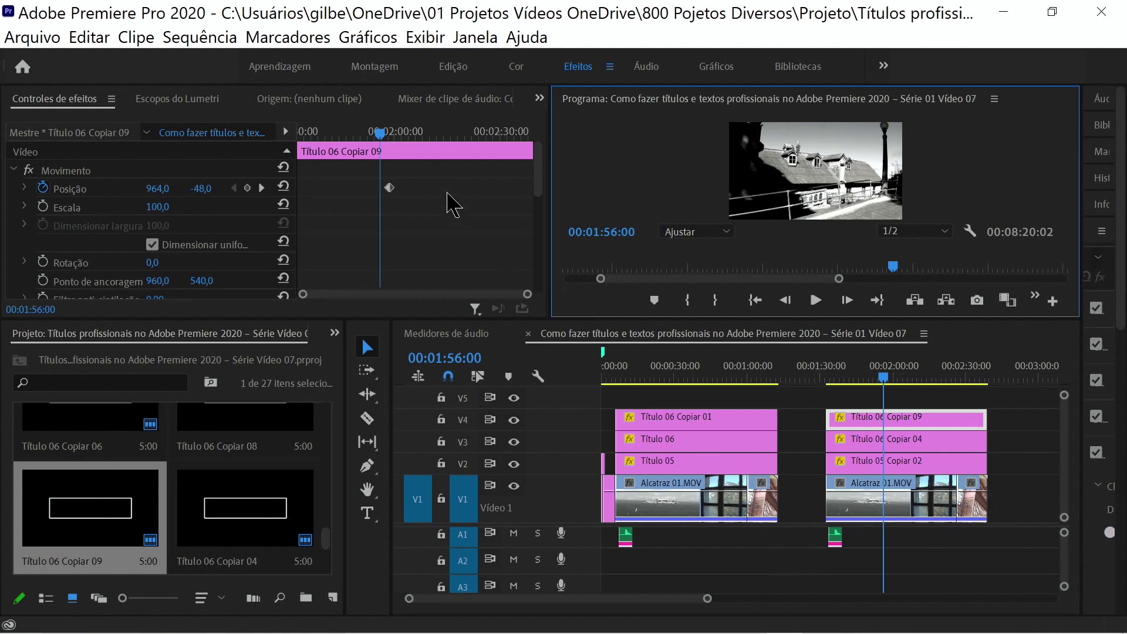
click(260, 188)
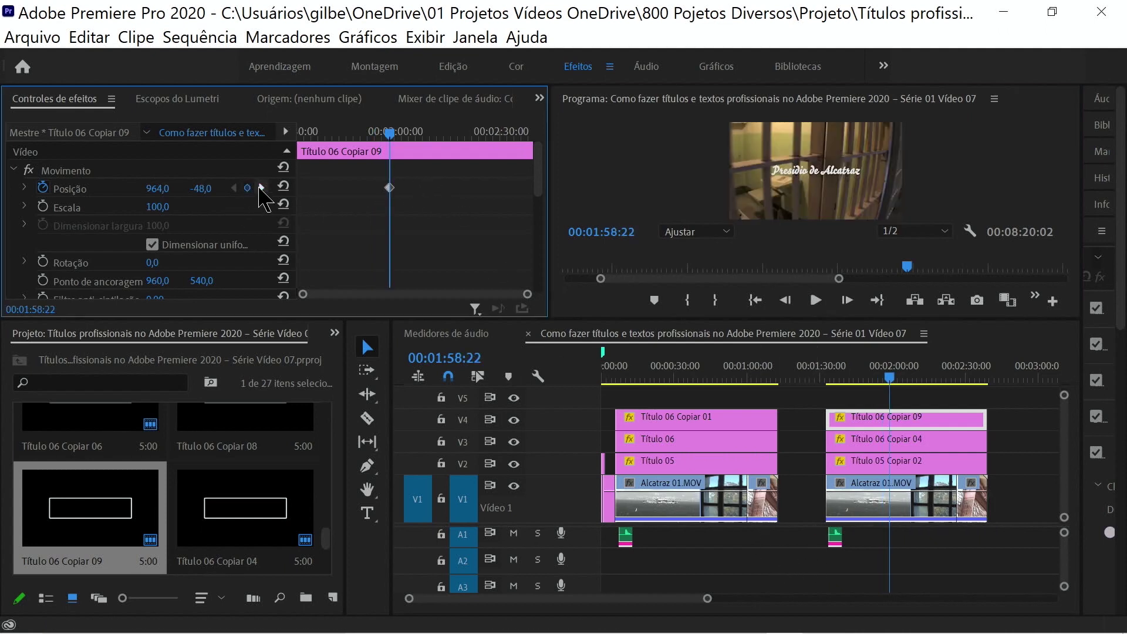
click(260, 188)
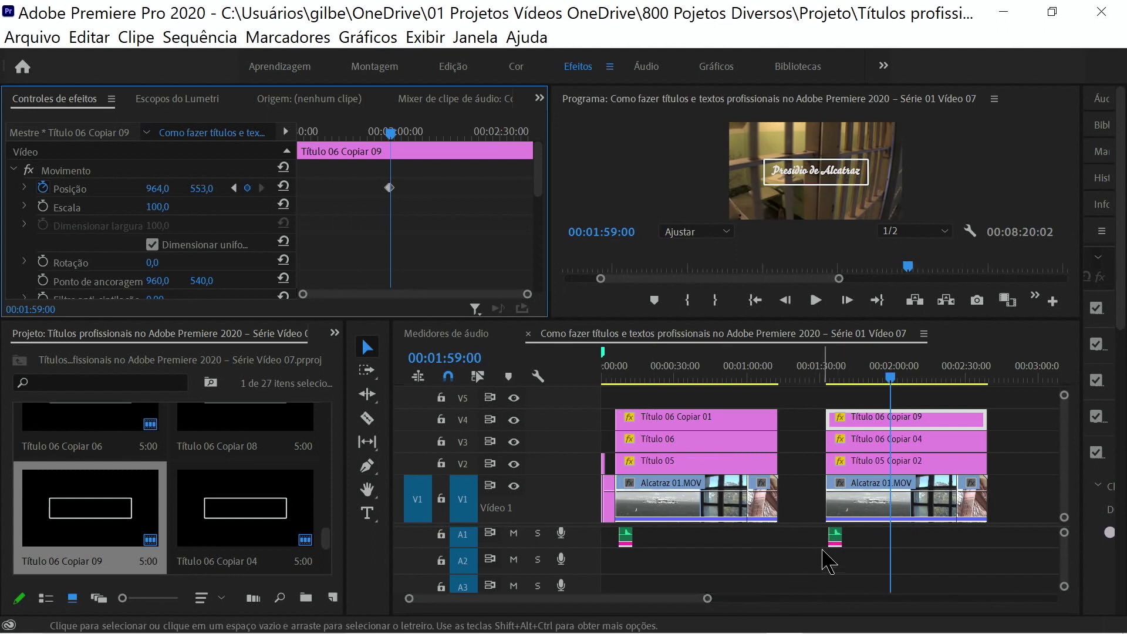
Step: Shift Porta de Cadeia fechando.WAV later on A1 to sync with the box halves meeting near 1:58:24
drag(836, 546, 882, 543)
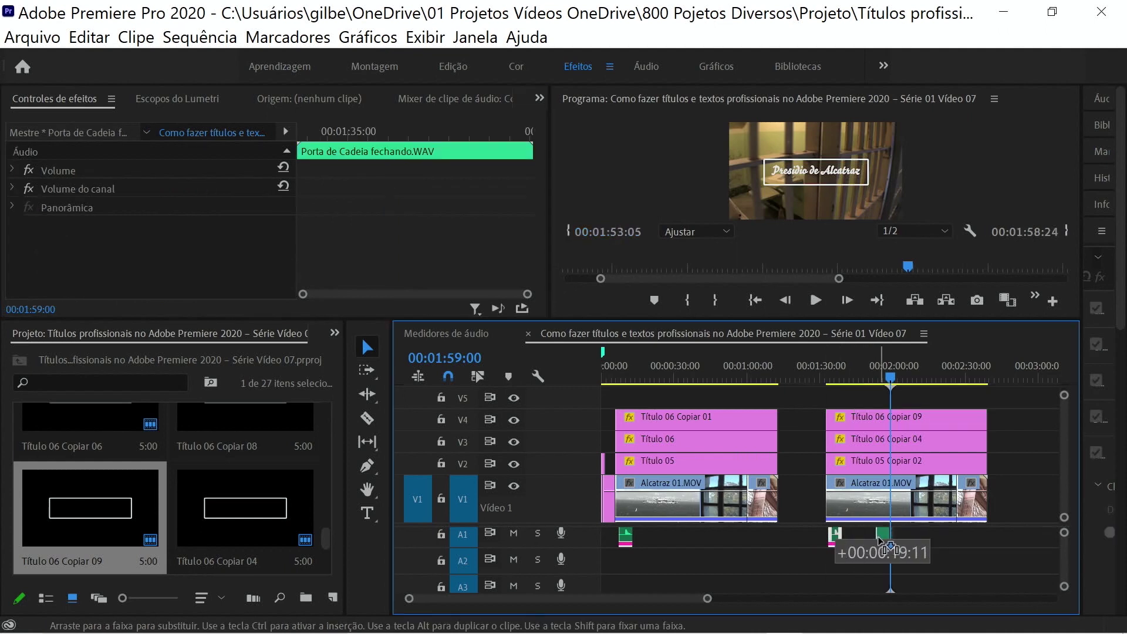
drag(708, 599, 625, 597)
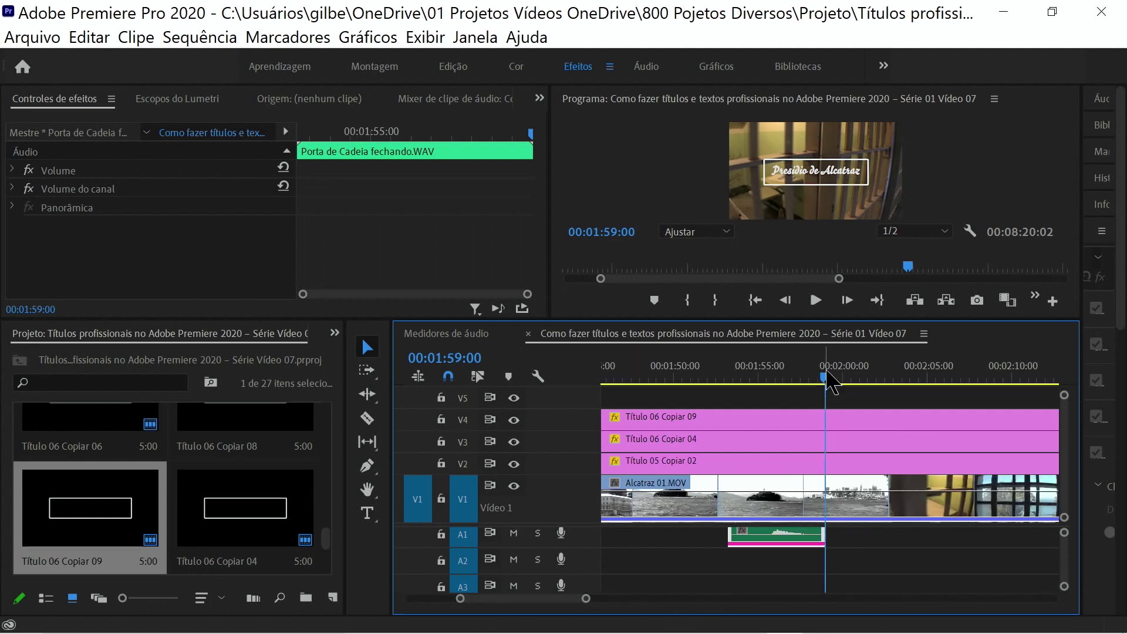
click(823, 380)
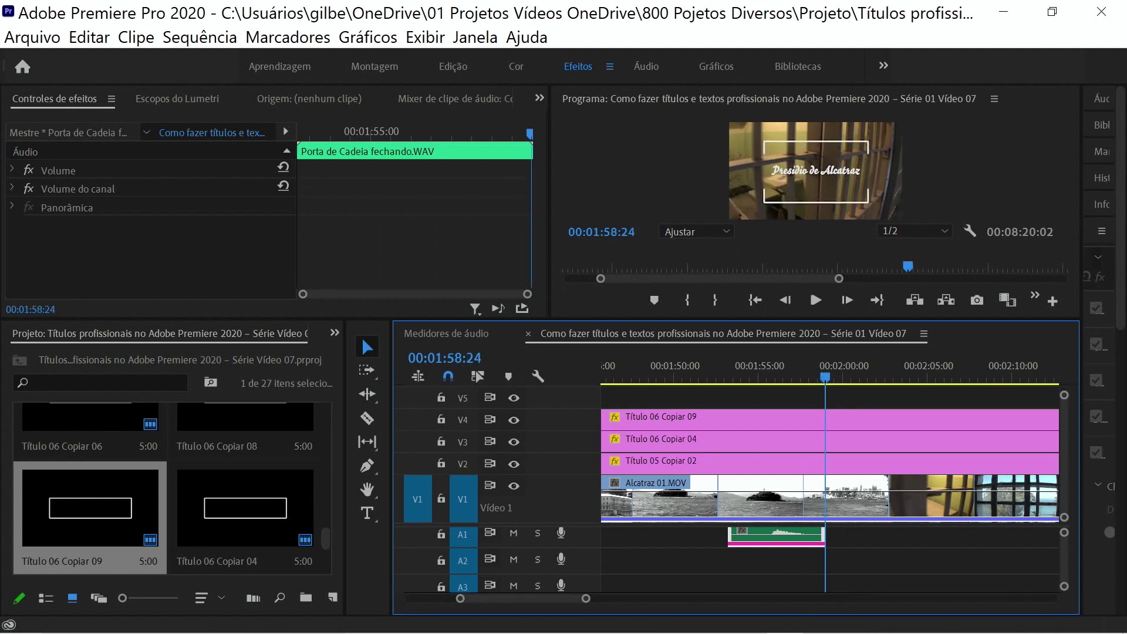
mouse_move(758, 629)
key(Left)
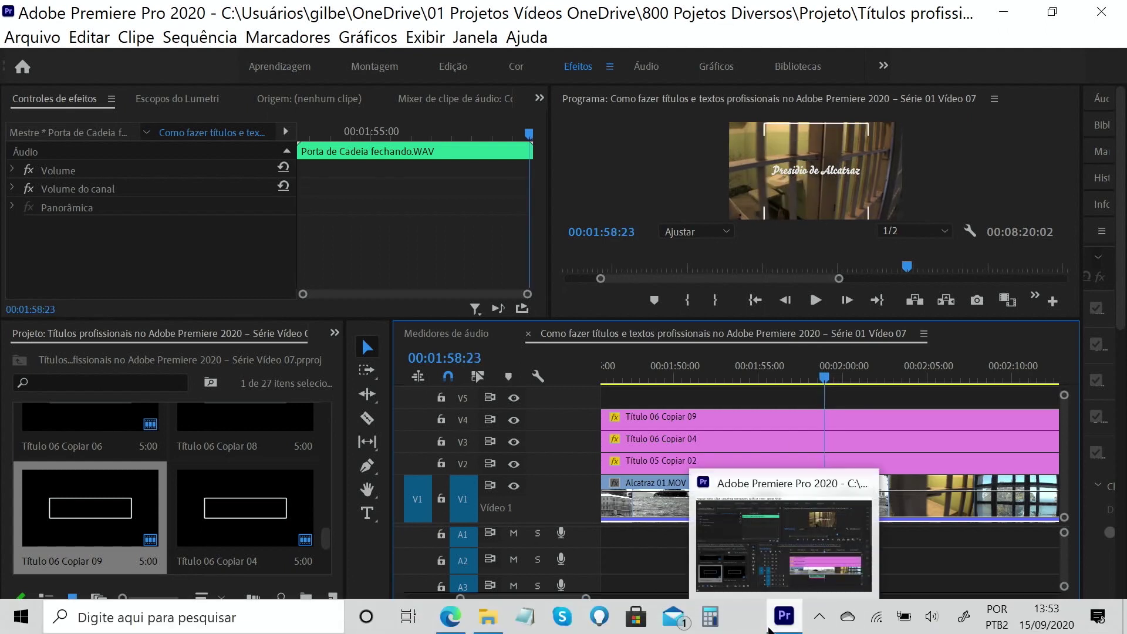
key(Right)
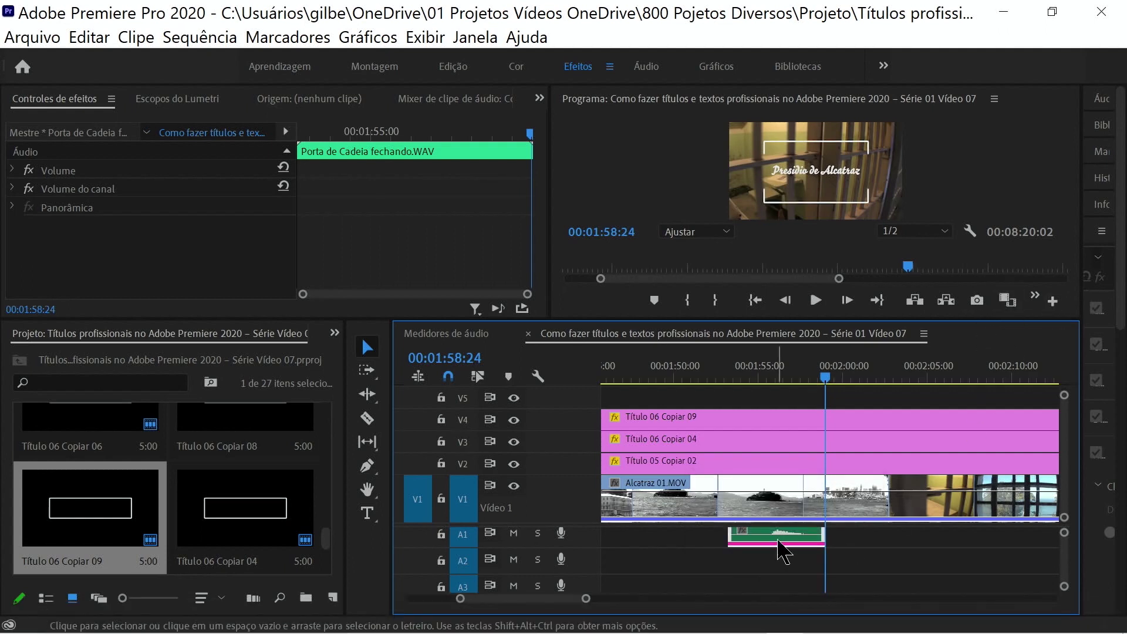
drag(784, 539, 826, 538)
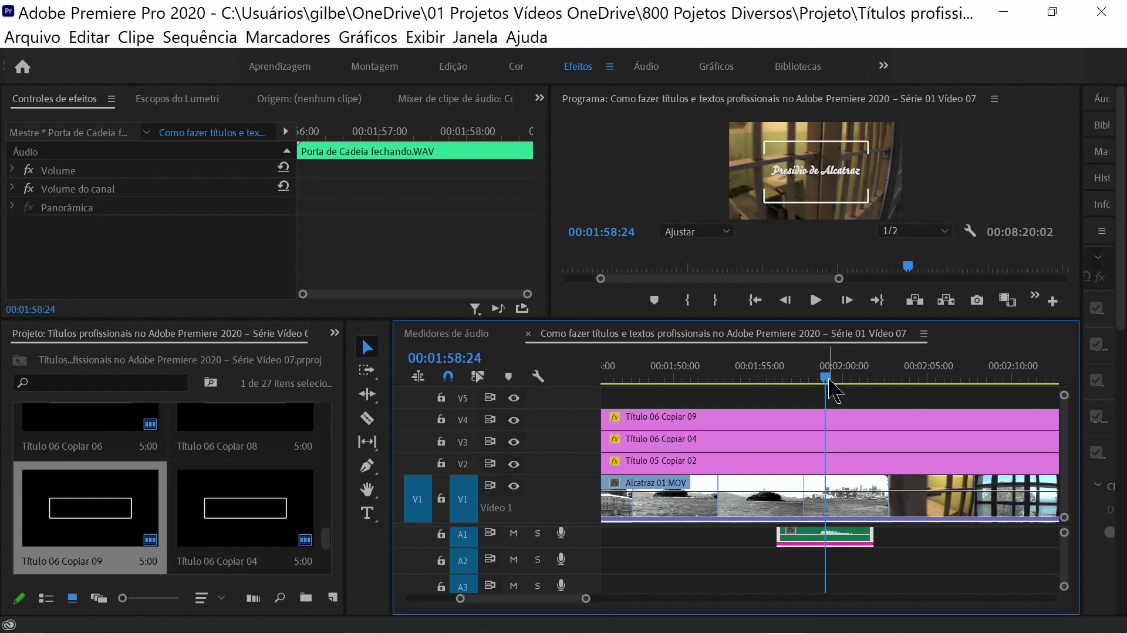
Step: Play the sequence full screen from 00:01:50:14 to preview the box animation with its door sound
scroll(747, 604, down, 5)
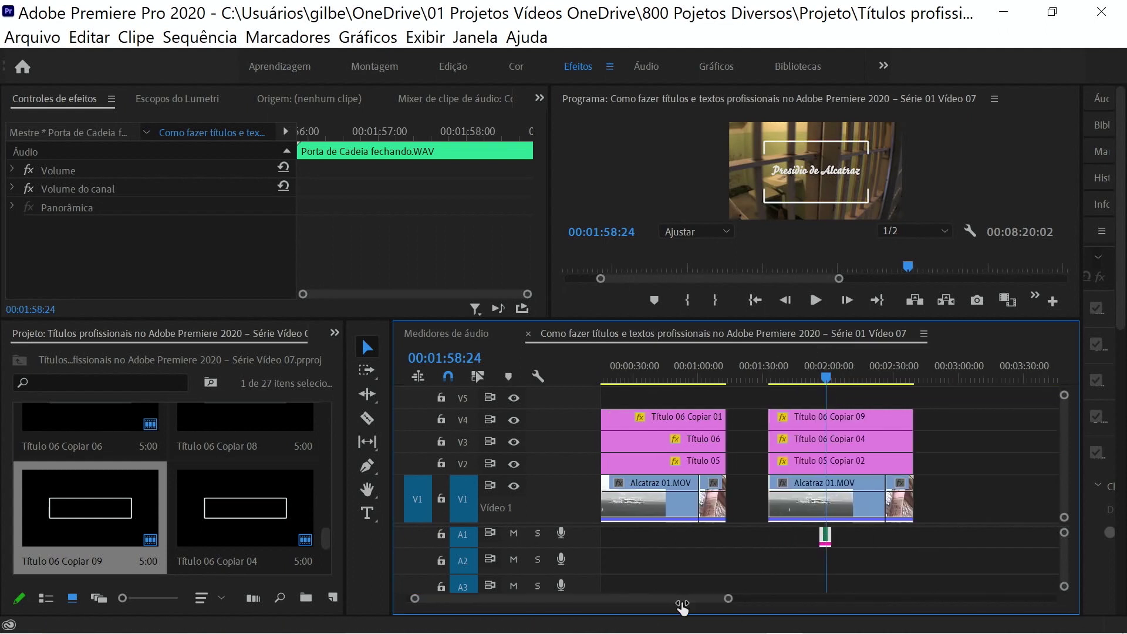
drag(827, 379, 809, 391)
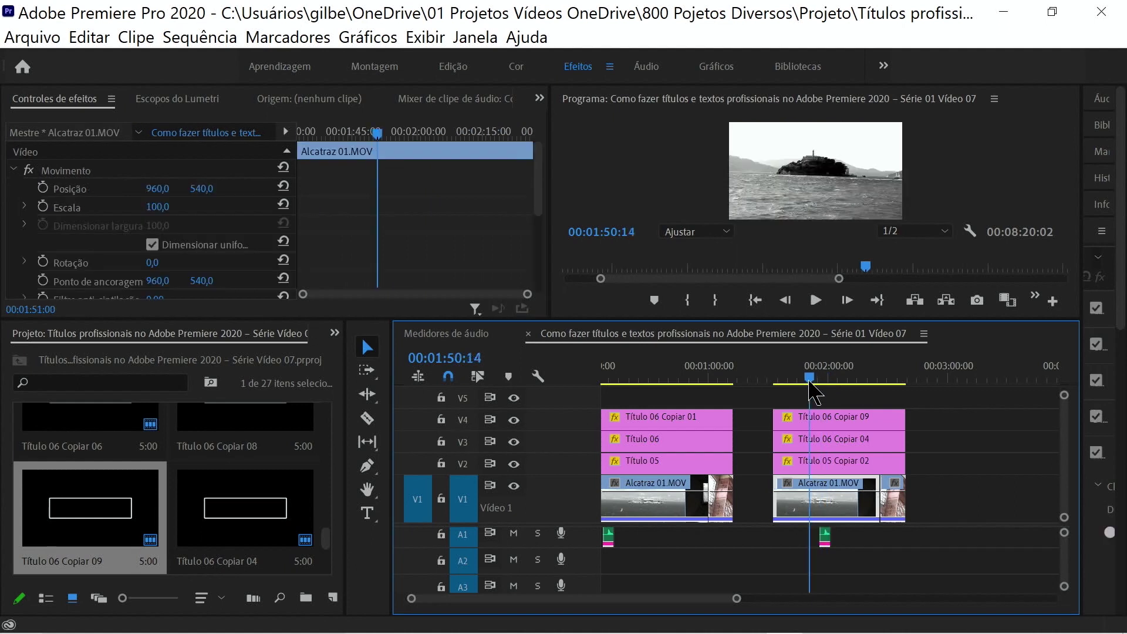
click(710, 138)
key(ctrl+grave)
key(space)
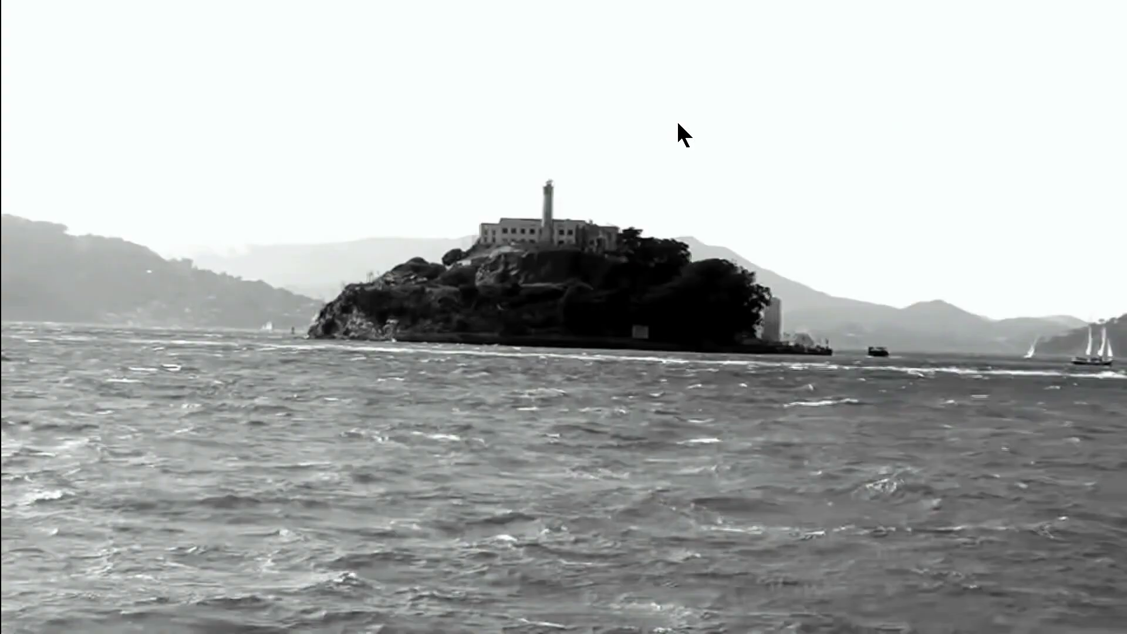